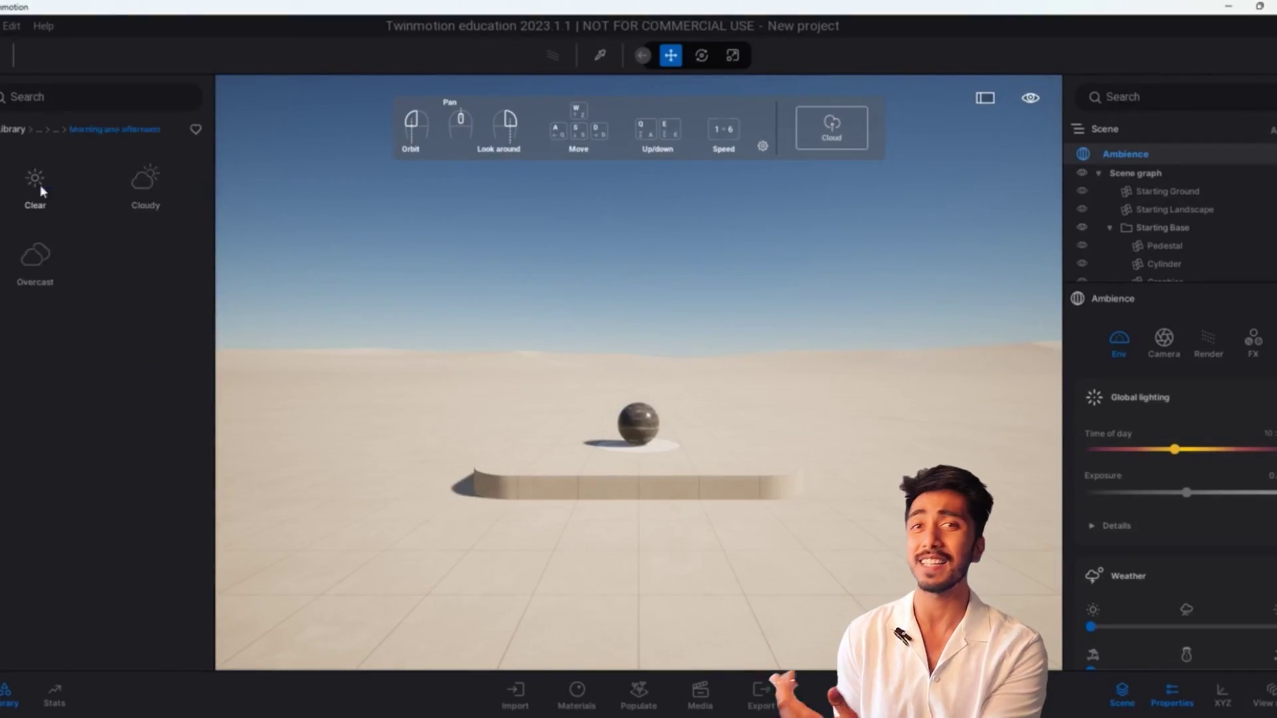
# - Browse the clear-sky HDRIs in the library and apply MoAf Clear 12 as the scene's skydome environment
pyautogui.click(35, 183)
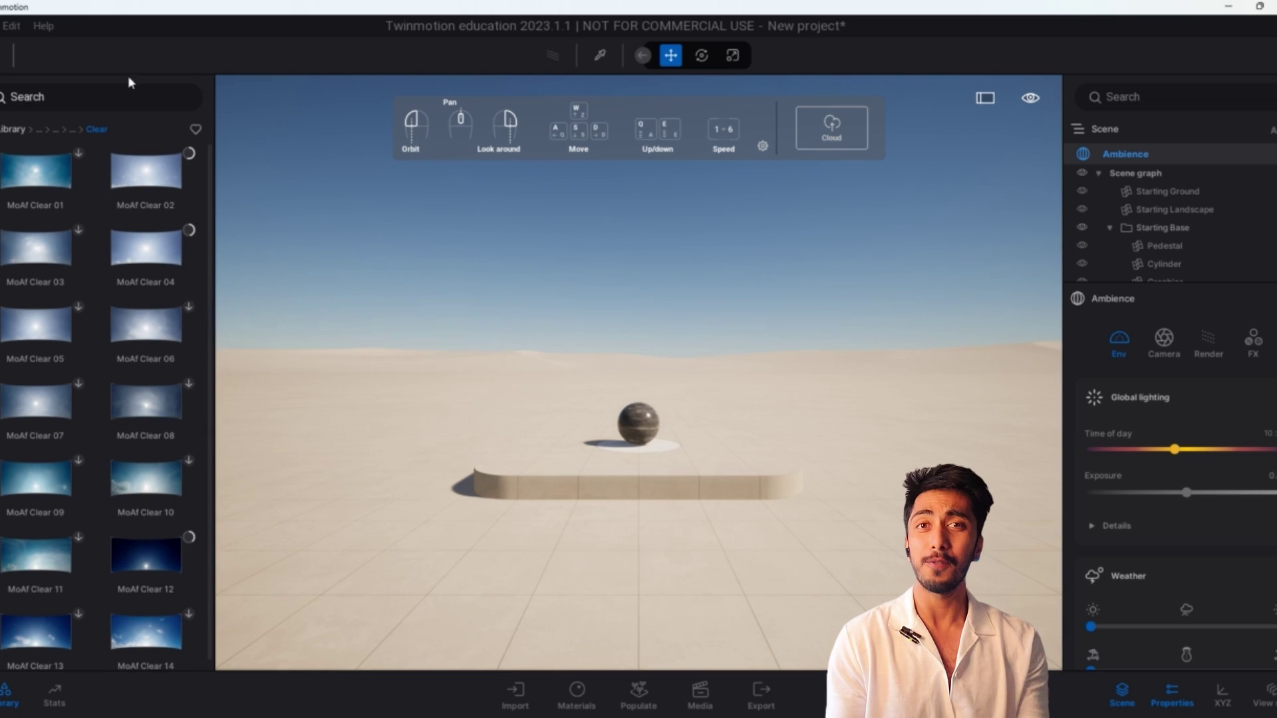
pyautogui.scroll(-5, 1138, 465)
pyautogui.click(1137, 550)
pyautogui.click(1094, 578)
pyautogui.scroll(-2, 1148, 465)
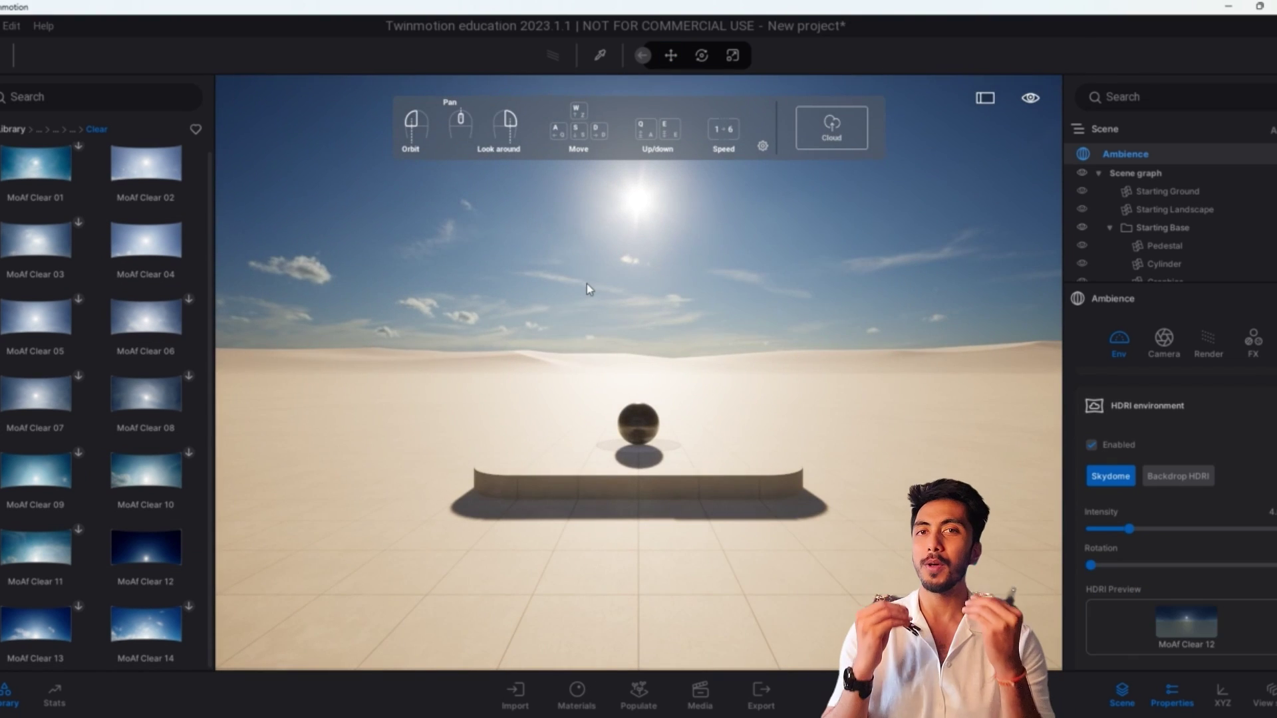
# - Raise the MoAf Clear 12 skydome's intensity to about 5 and rotate the HDRI environment
pyautogui.scroll(3, 680, 505)
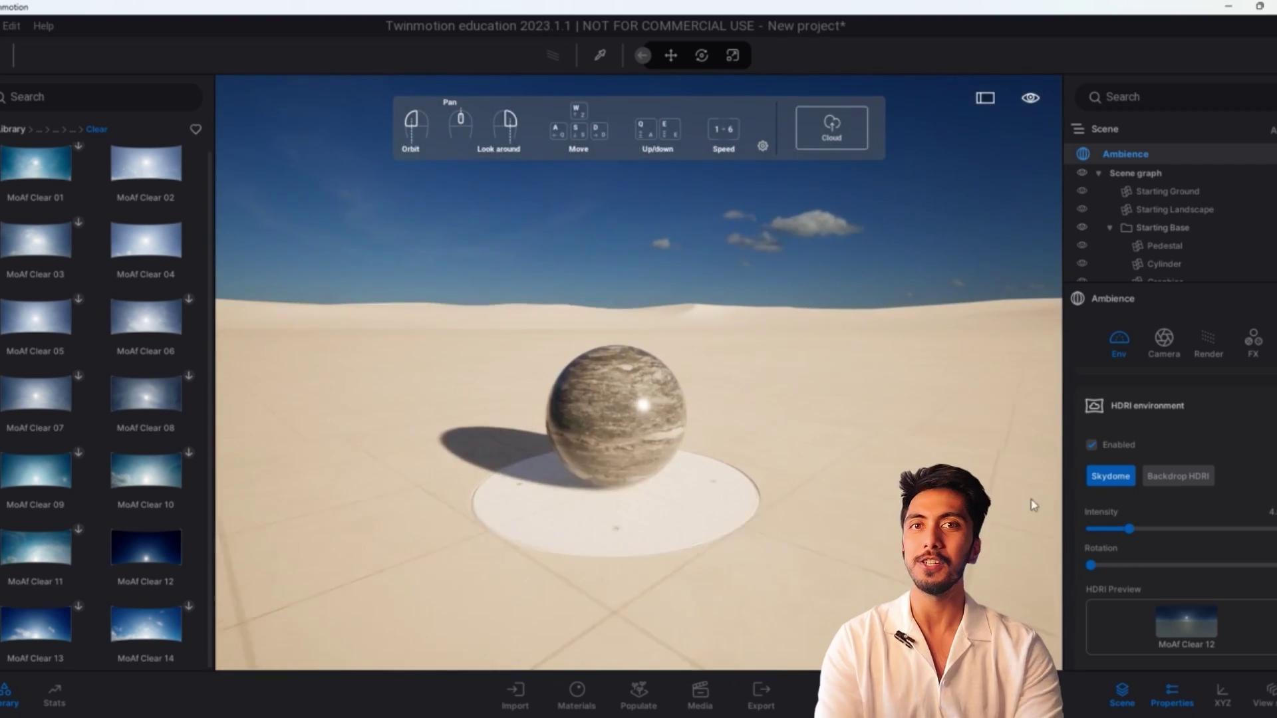
pyautogui.moveTo(1129, 528); pyautogui.dragTo(1148, 529)
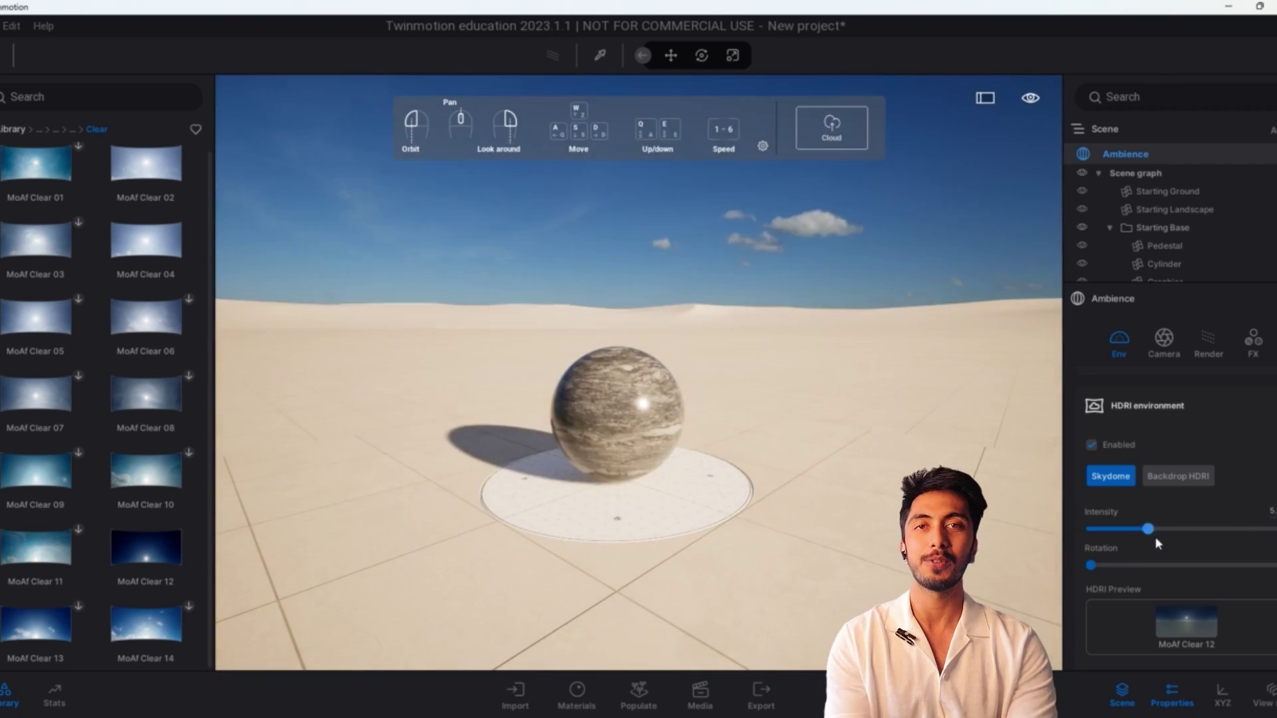
pyautogui.moveTo(1091, 565); pyautogui.dragTo(1126, 570)
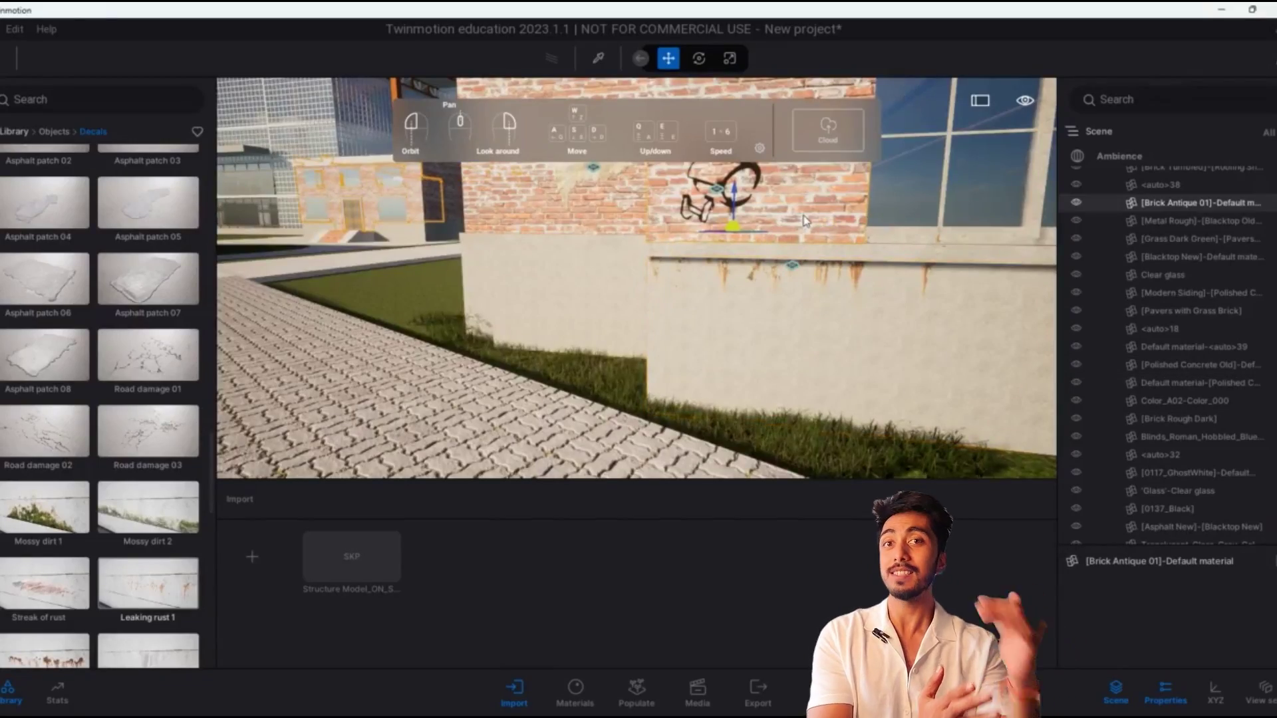
# - Select the building's concrete and brick wall surfaces one by one and examine their entries in the scene list
pyautogui.click(589, 321)
pyautogui.click(516, 207)
pyautogui.click(540, 284)
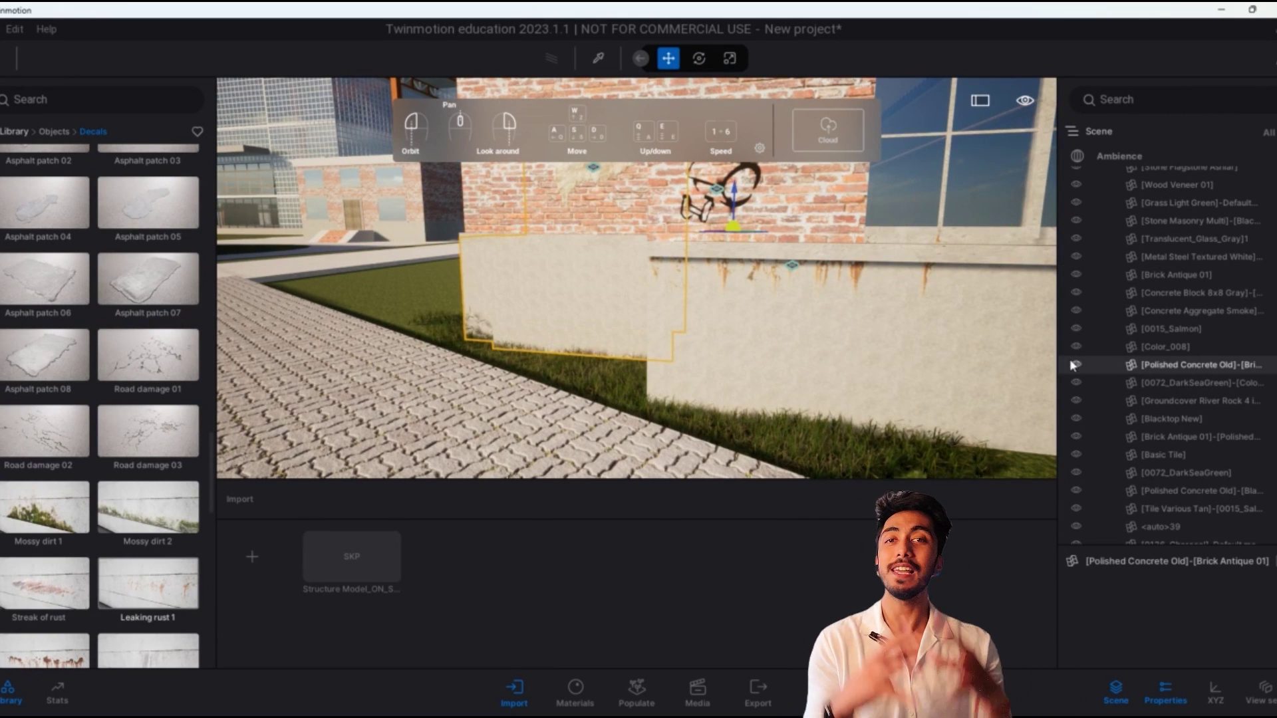
pyautogui.moveTo(737, 196); pyautogui.dragTo(744, 205)
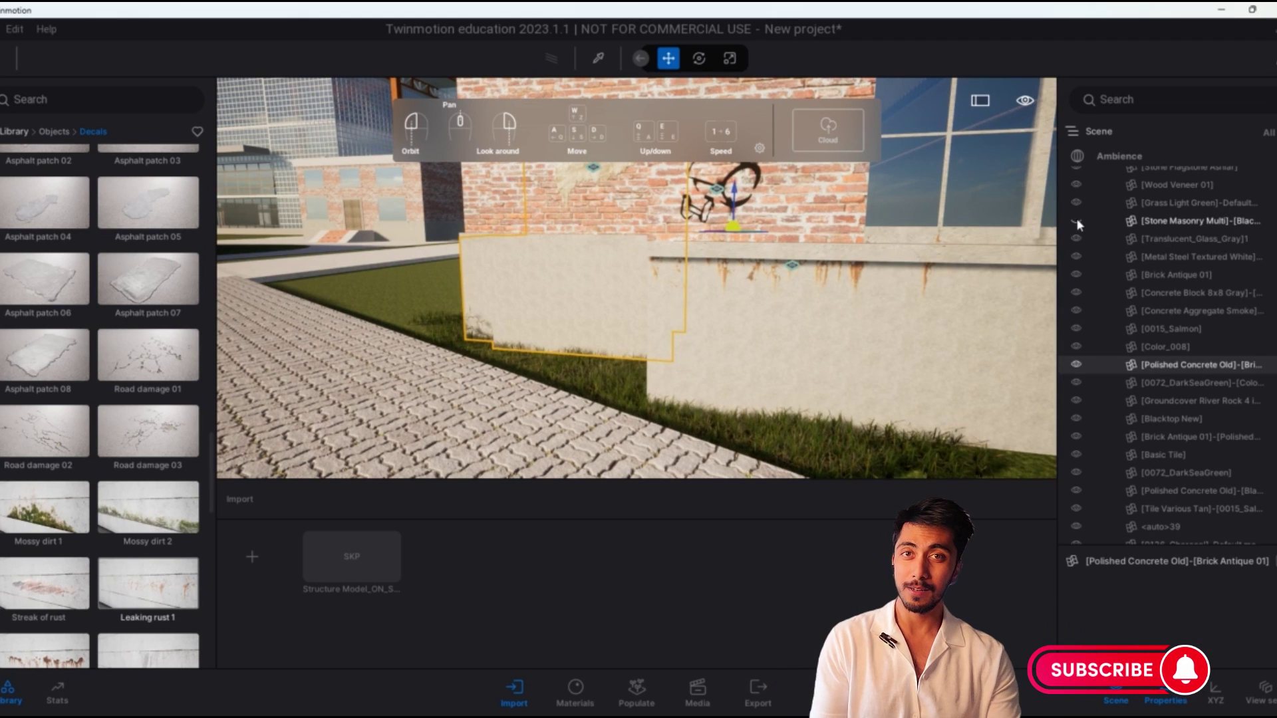
pyautogui.click(749, 297)
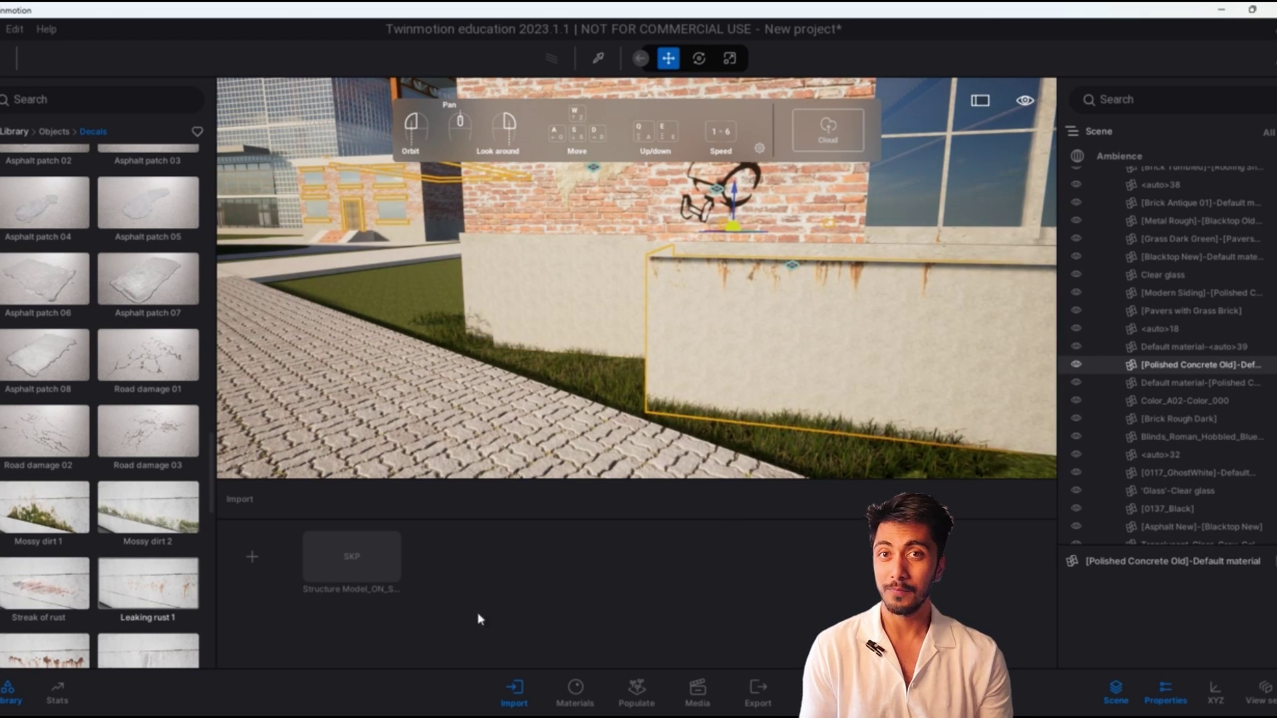
pyautogui.scroll(-10, 1199, 358)
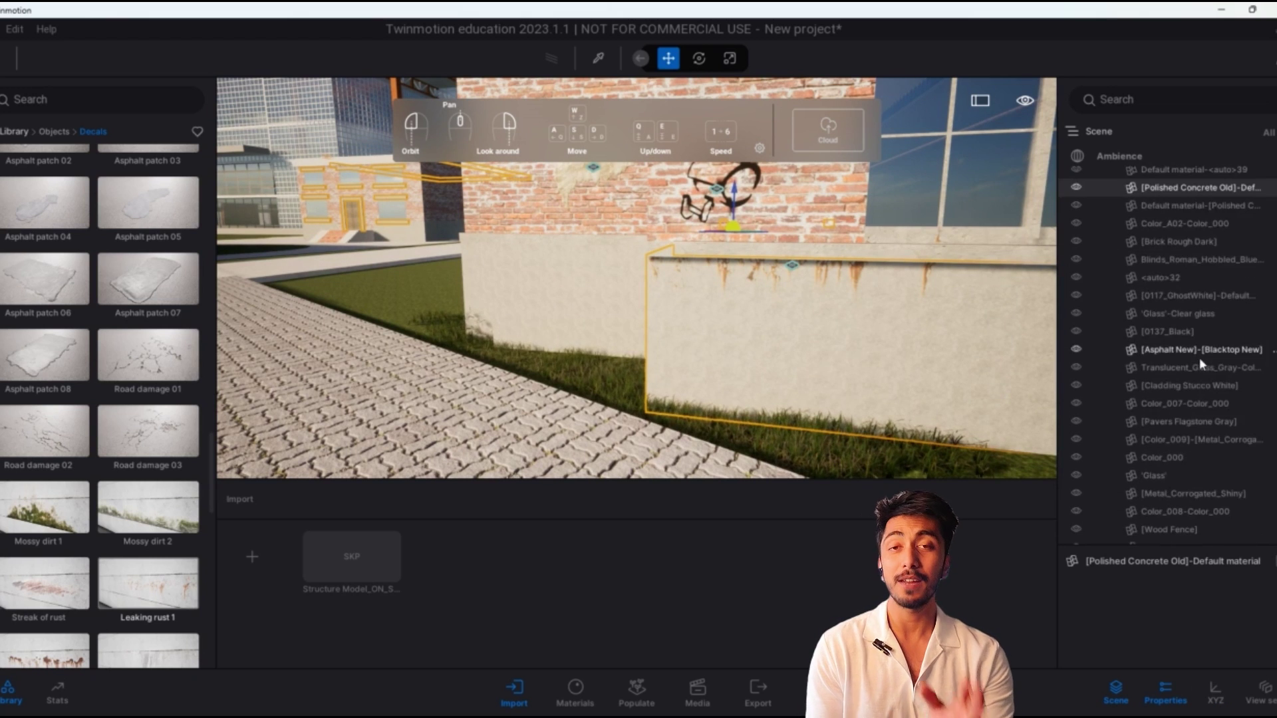
pyautogui.scroll(-10, 1196, 370)
pyautogui.keyDown('ctrl'); pyautogui.click(1191, 377); pyautogui.keyUp('ctrl')
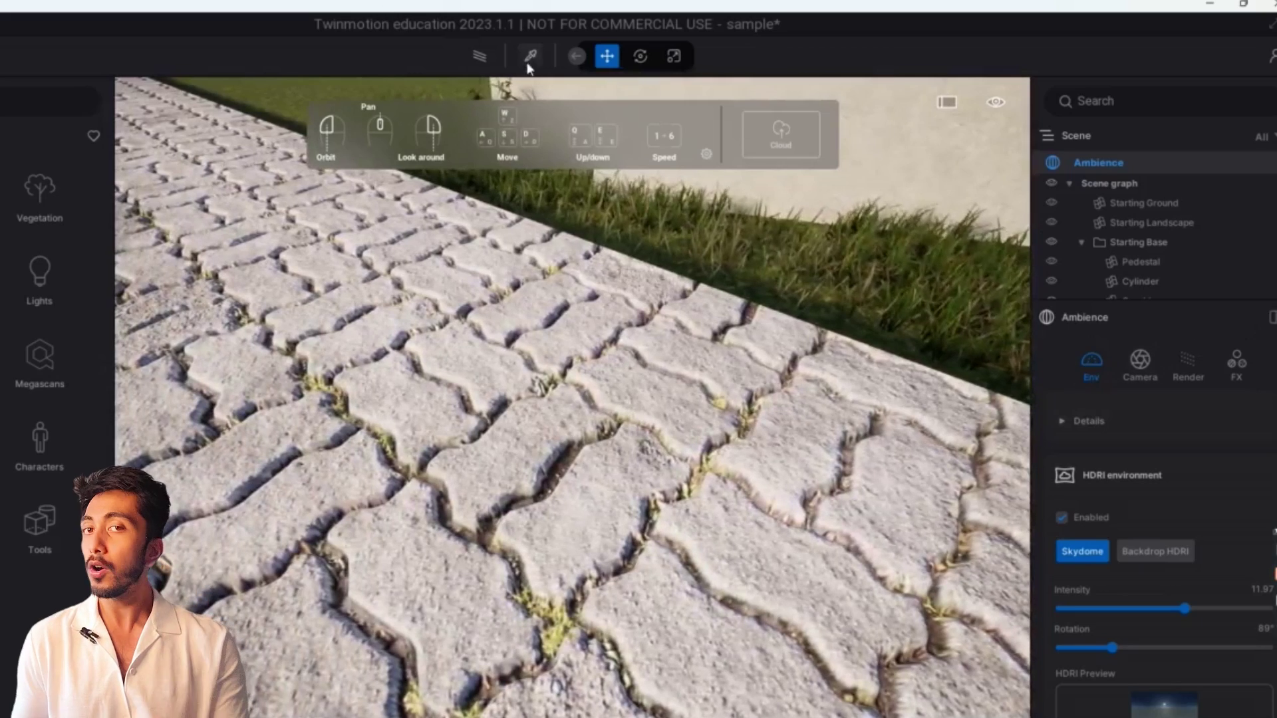
# - Pick the cobblestone paving material and set its parallax height map intensity to 0%
pyautogui.click(474, 367)
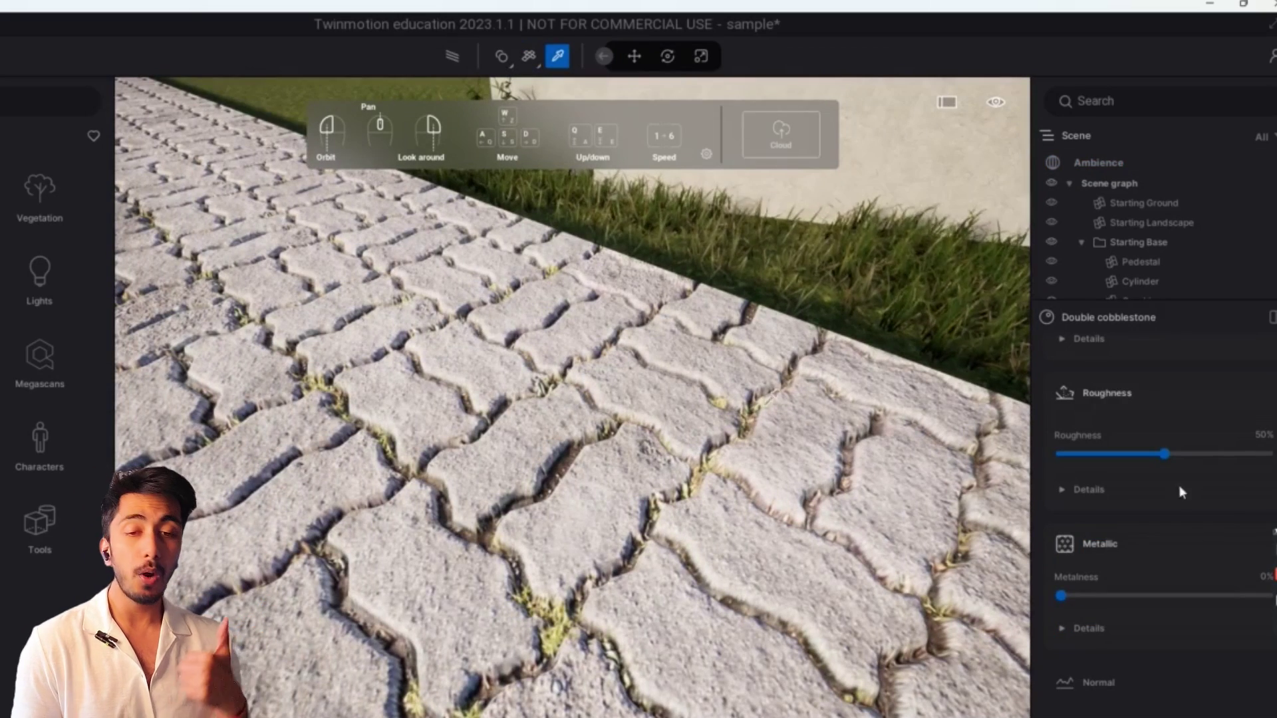
pyautogui.scroll(-3, 1157, 585)
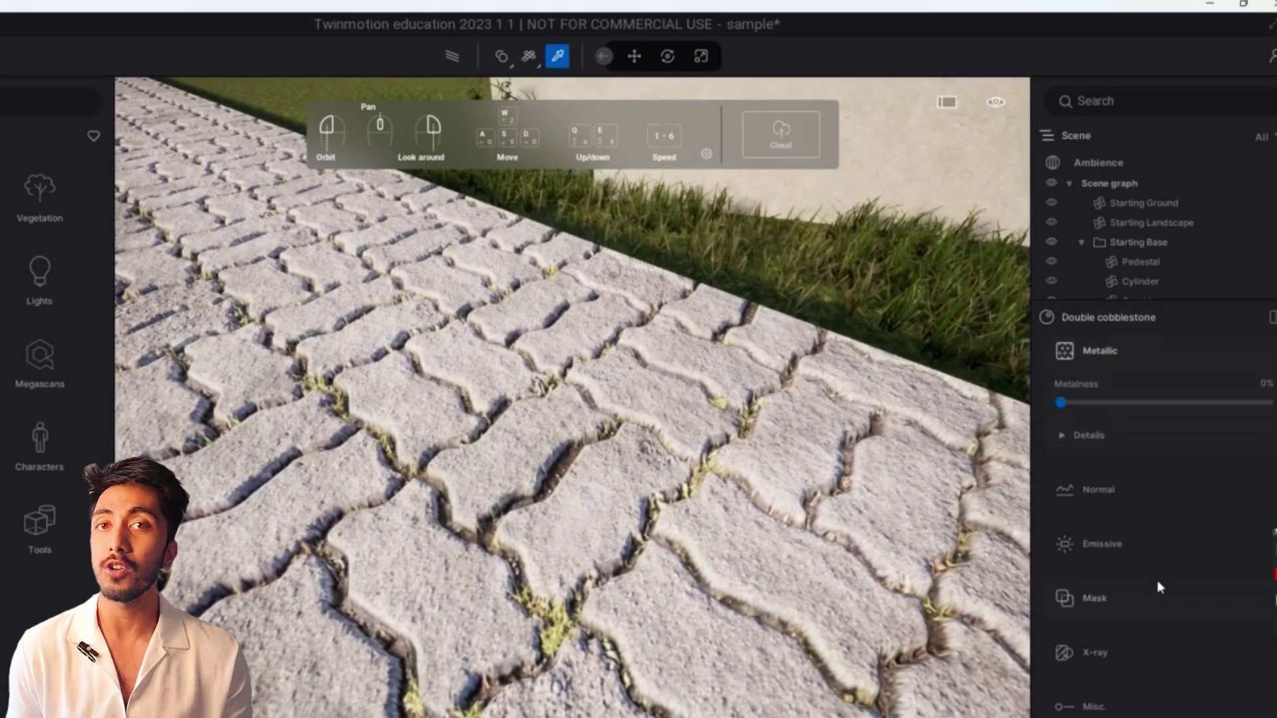
pyautogui.click(1113, 490)
pyautogui.click(1100, 575)
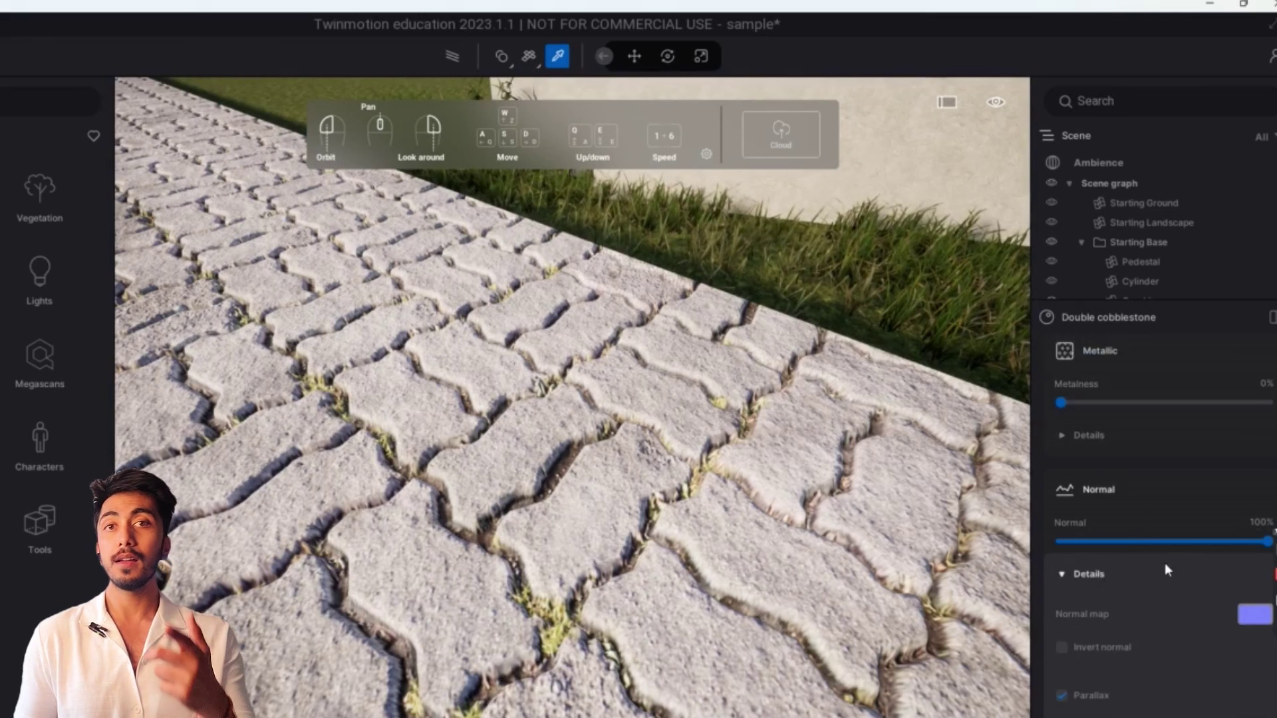
pyautogui.scroll(-2, 1161, 572)
pyautogui.moveTo(1090, 657); pyautogui.dragTo(1051, 656)
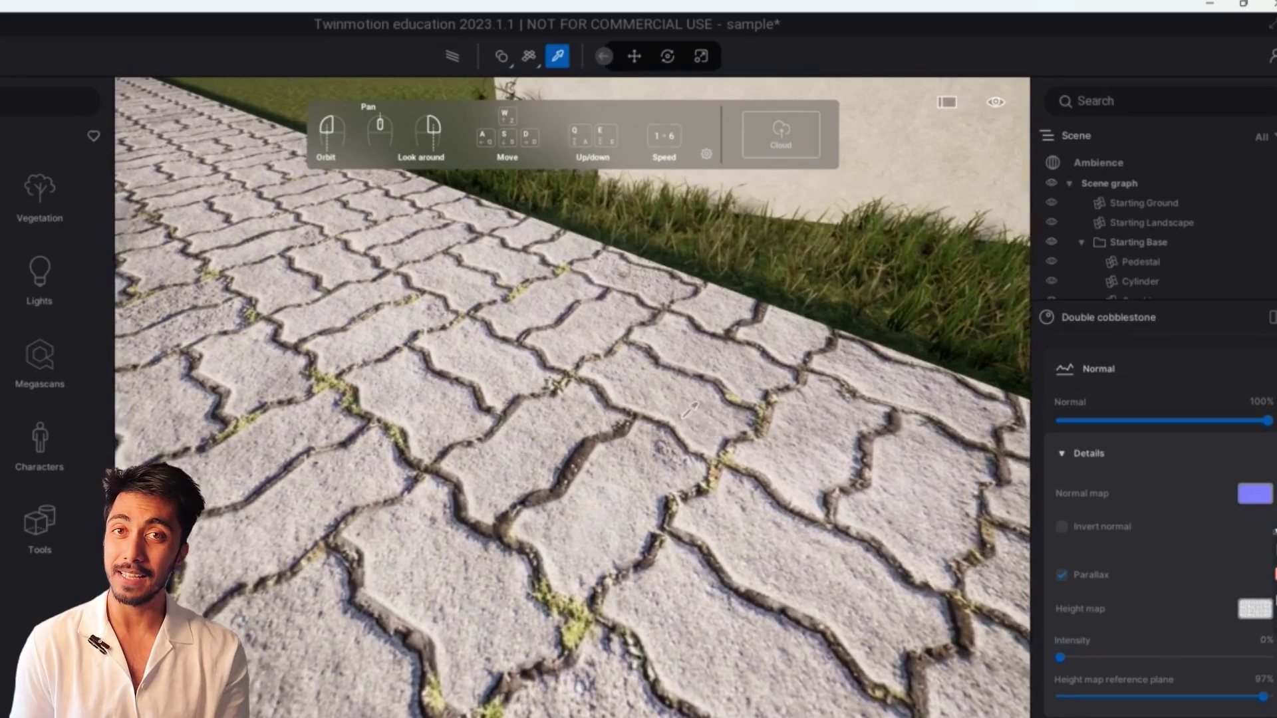
# - Pick the brick wall's Dirty brick 01 material and set its parallax height map intensity to 0%
pyautogui.moveTo(684, 417); pyautogui.dragTo(778, 392)
pyautogui.moveTo(778, 392); pyautogui.dragTo(791, 266, button='right')
pyautogui.press('e')
pyautogui.moveTo(718, 406); pyautogui.dragTo(678, 413, button='right')
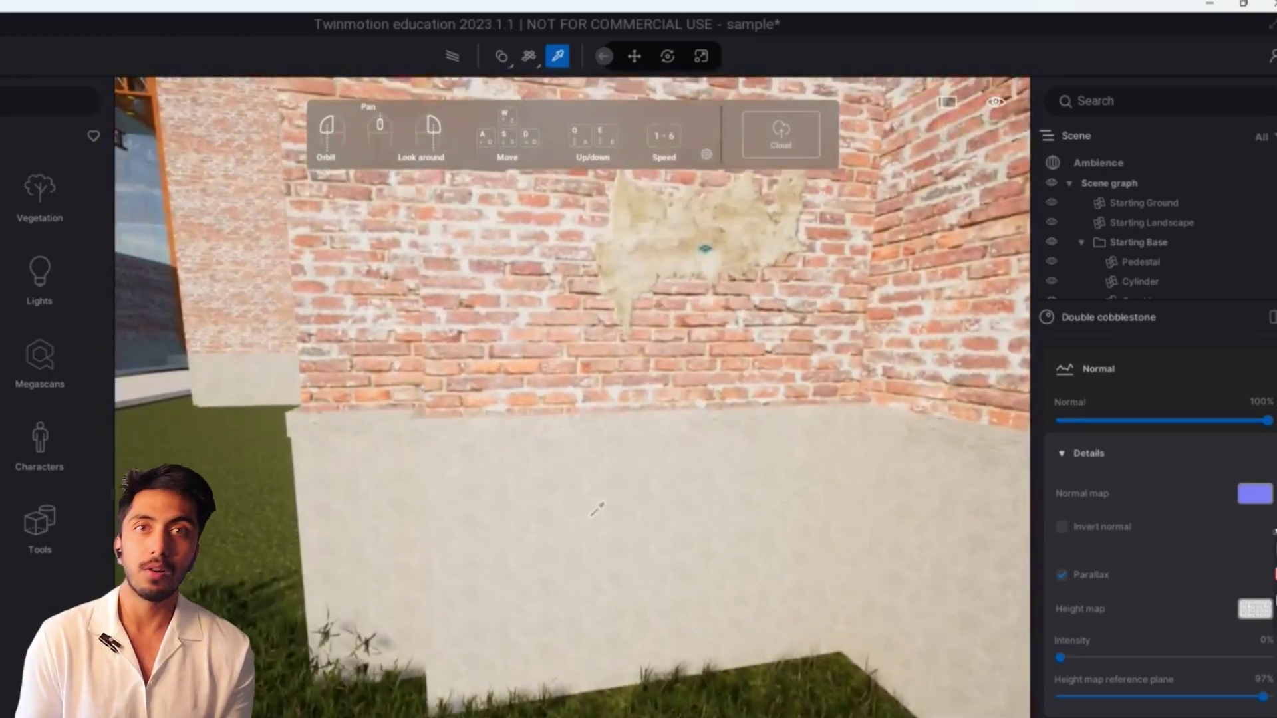
pyautogui.press('w')
pyautogui.moveTo(592, 444); pyautogui.dragTo(519, 399, button='right')
pyautogui.scroll(-3, 445, 486)
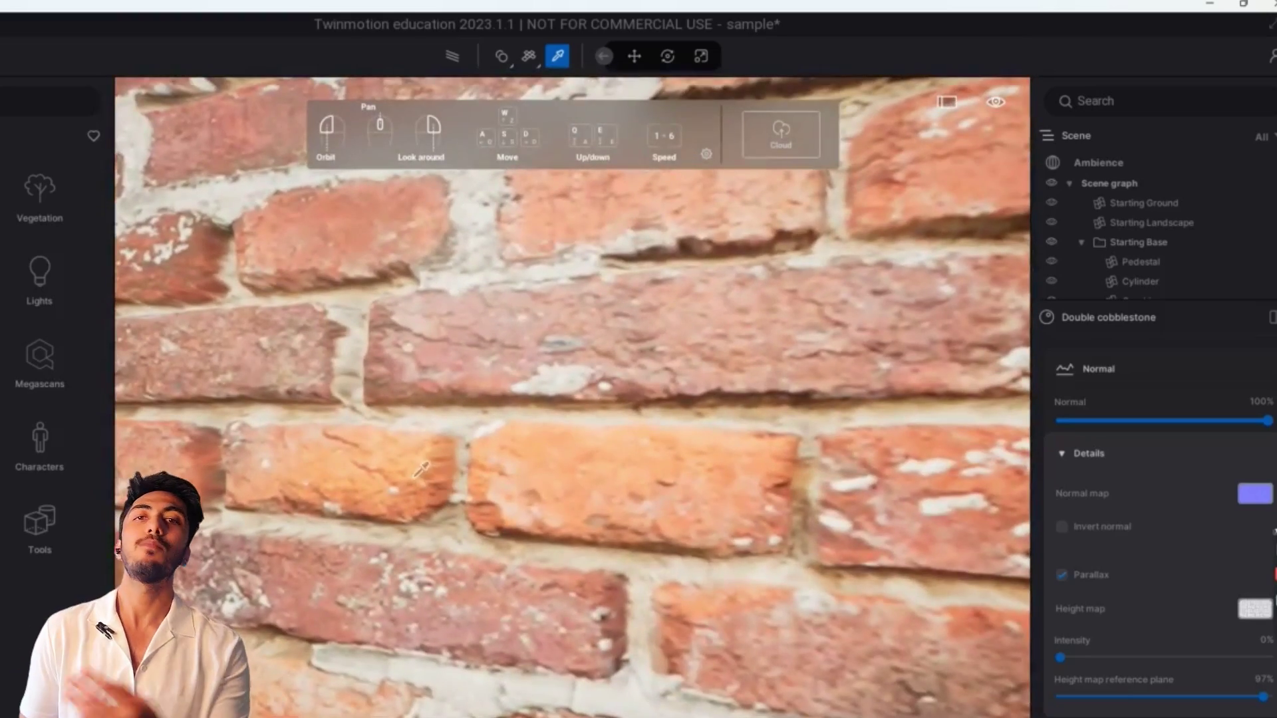
pyautogui.scroll(-1, 1160, 464)
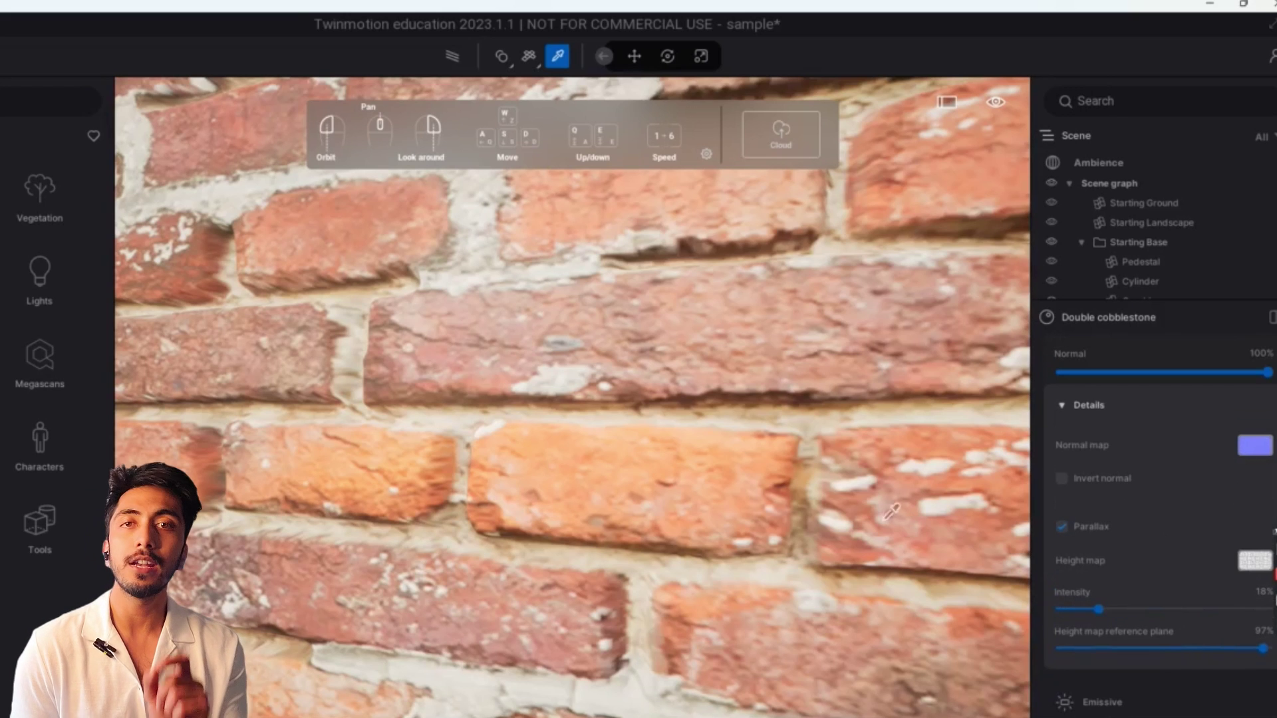
pyautogui.moveTo(1080, 611); pyautogui.dragTo(1046, 609)
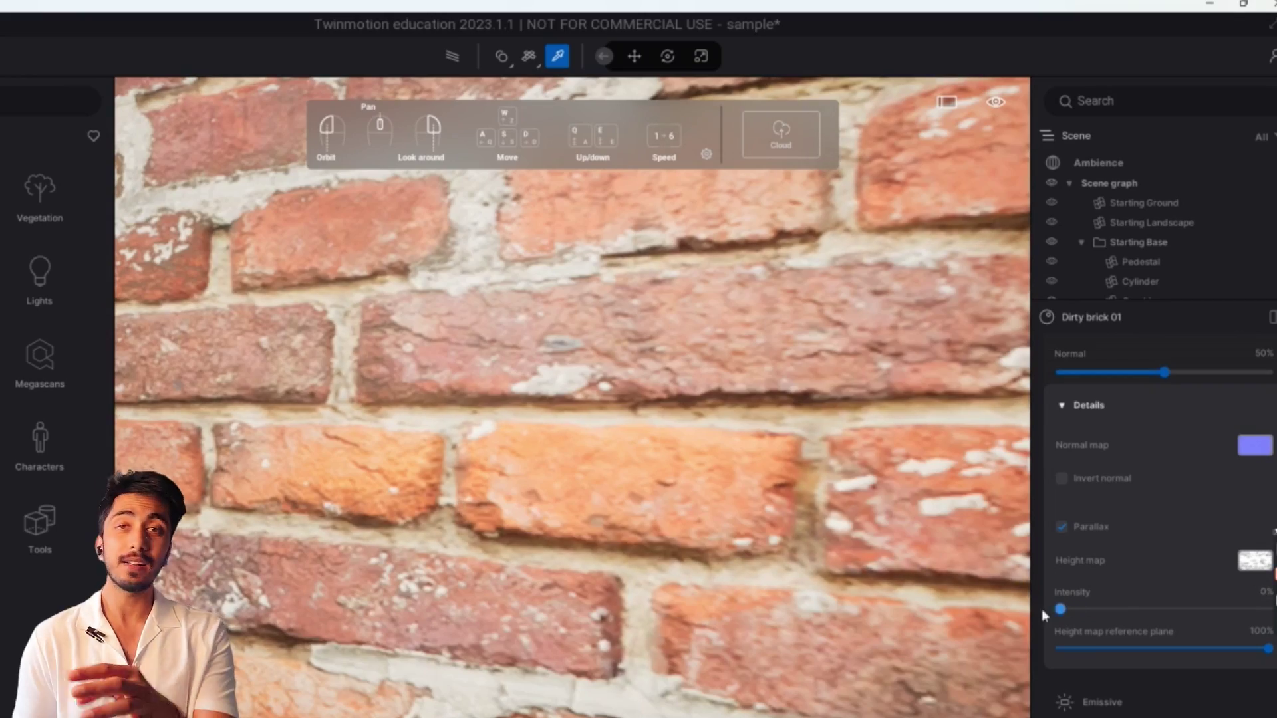
# - Inspect the brick wall from a distance and the wooden park bench up close, checking their surface detail
pyautogui.scroll(-5, 572, 398)
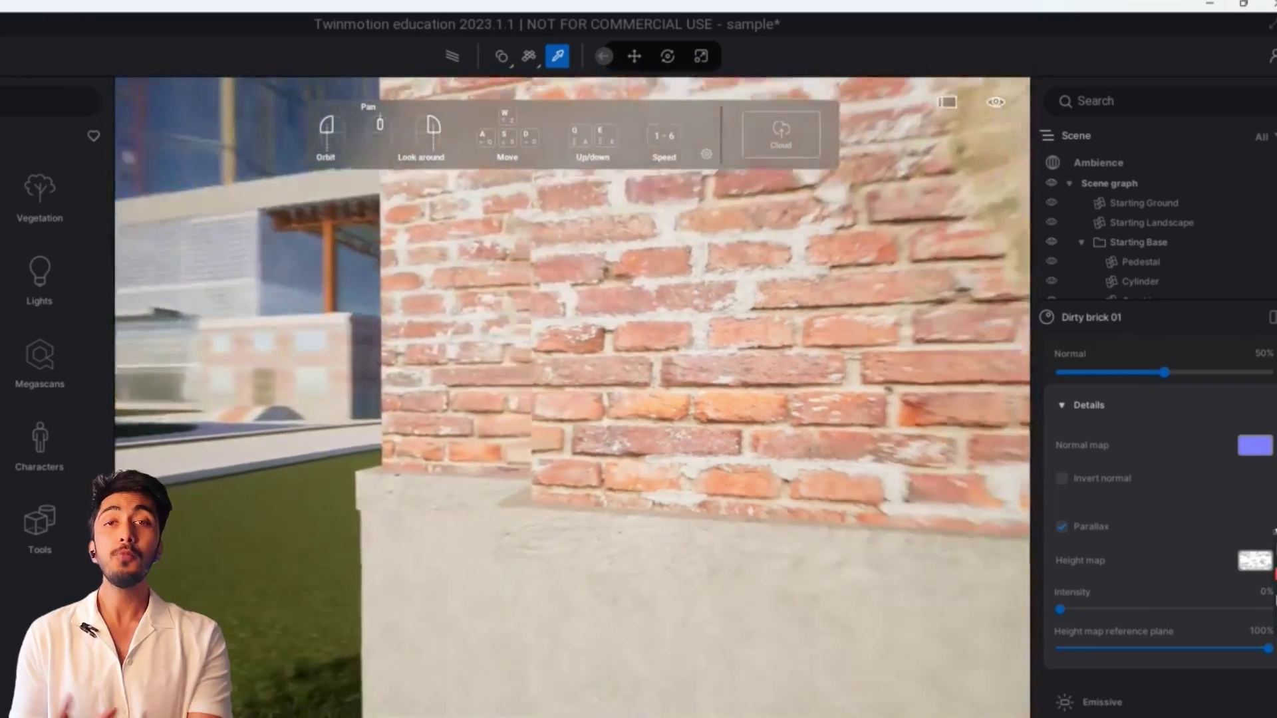
pyautogui.scroll(-4, 572, 398)
pyautogui.moveTo(572, 397); pyautogui.dragTo(586, 459)
pyautogui.press('s')
pyautogui.press('d')
pyautogui.press('w')
pyautogui.press('q')
pyautogui.press('w')
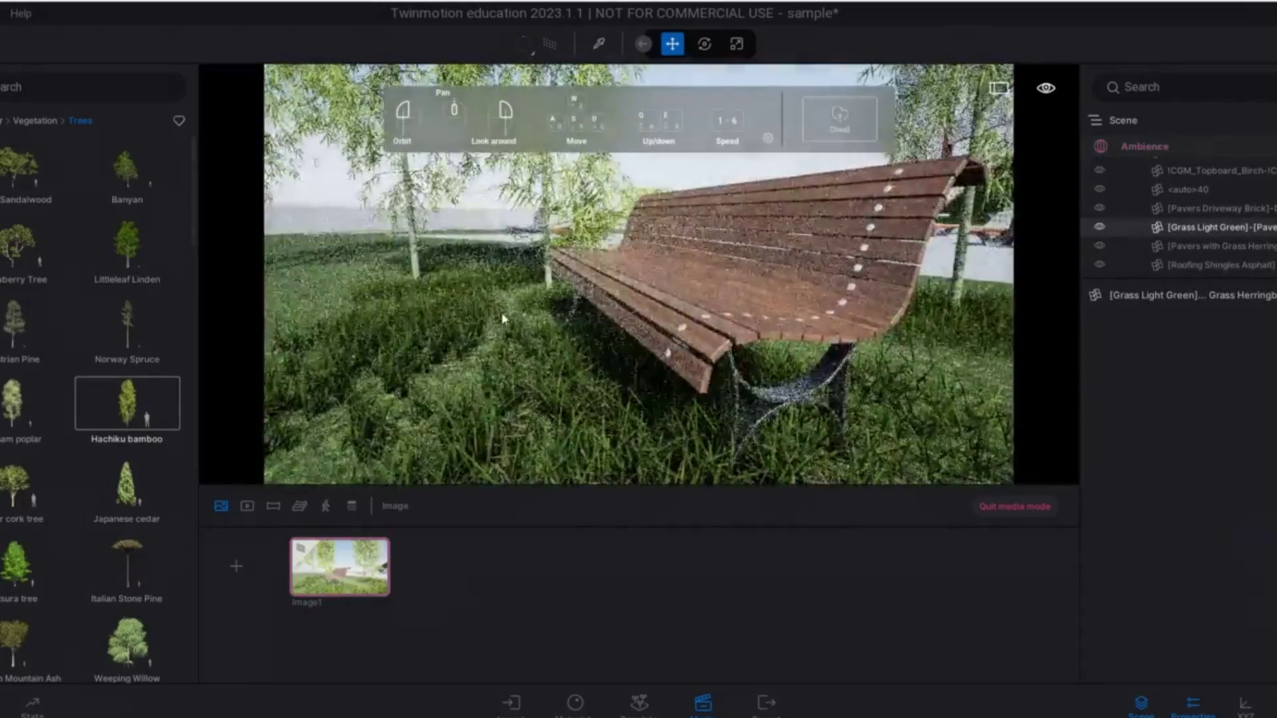
pyautogui.press('w')
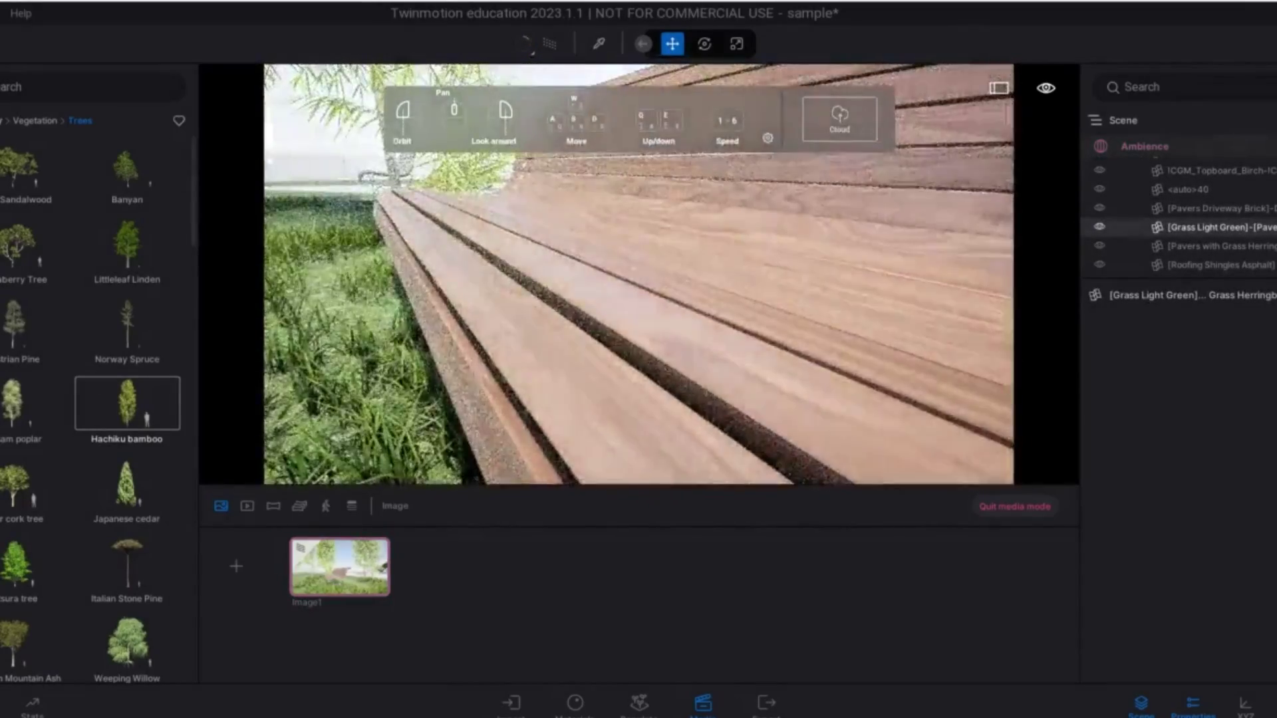
pyautogui.press('s')
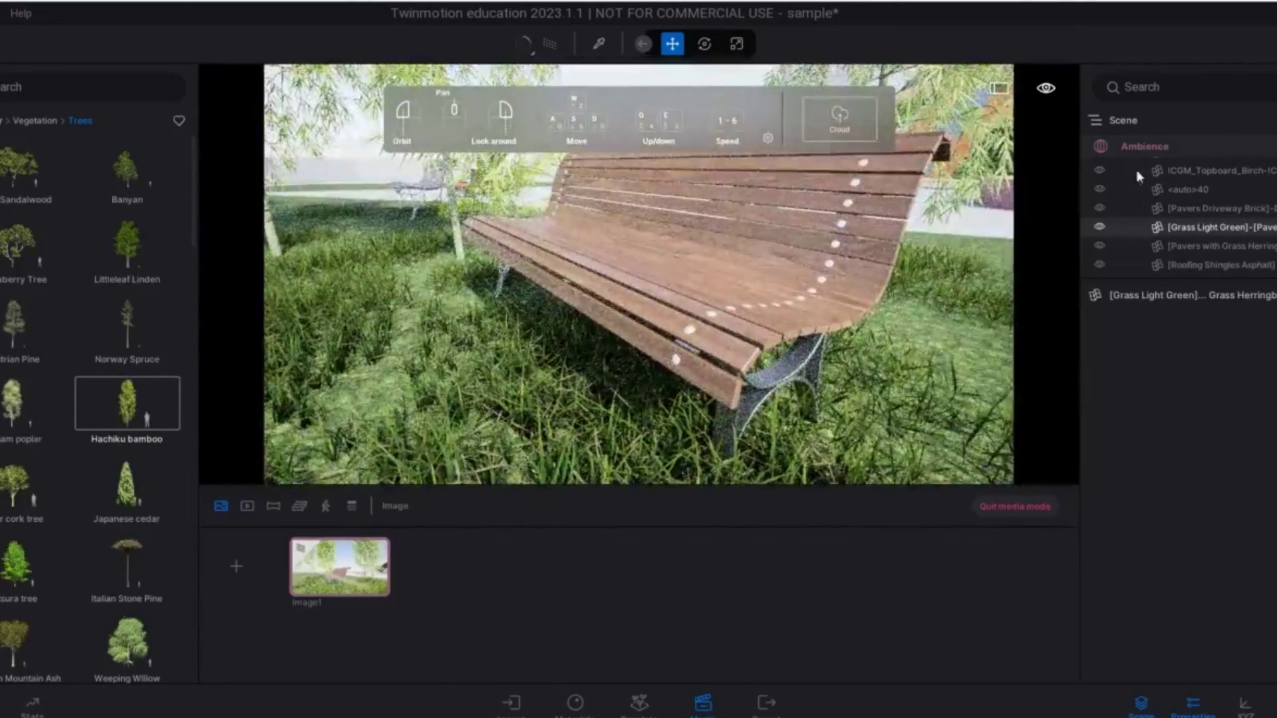
# - Open the ambience settings of Image1 and reduce the rotation of the MoAf Clear 04 skydome
pyautogui.click(1137, 148)
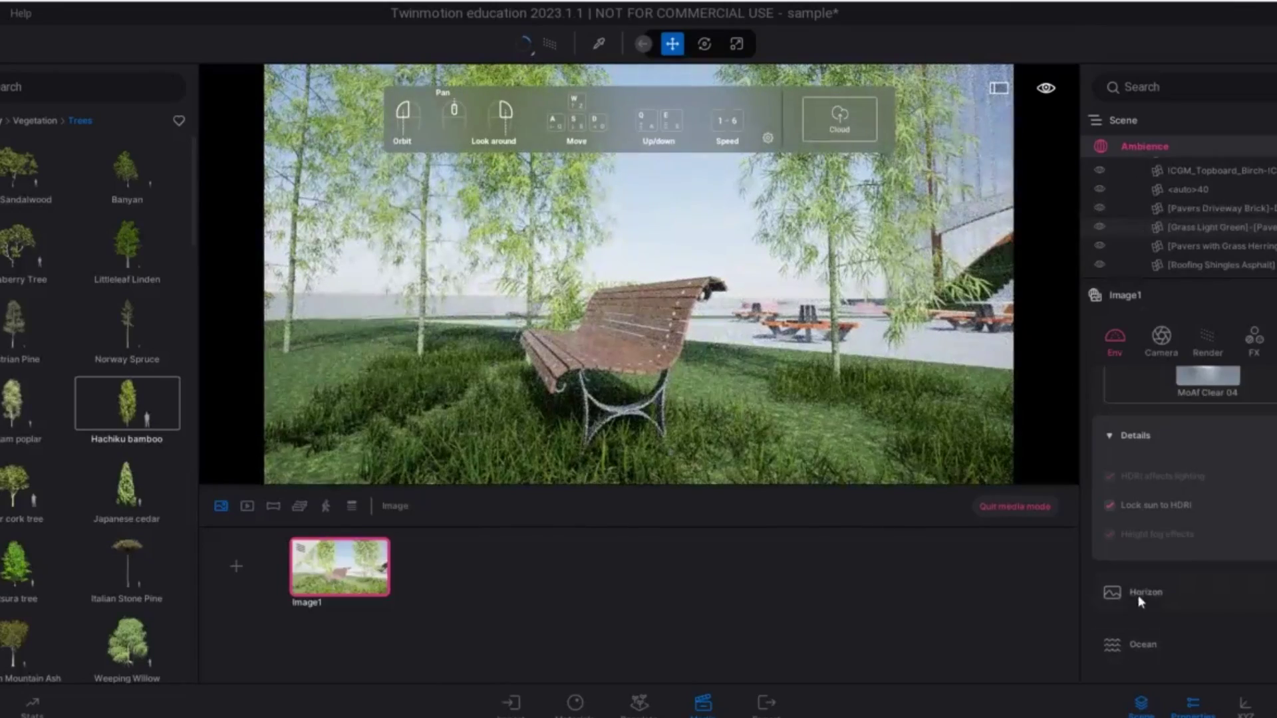
pyautogui.scroll(-3, 1183, 509)
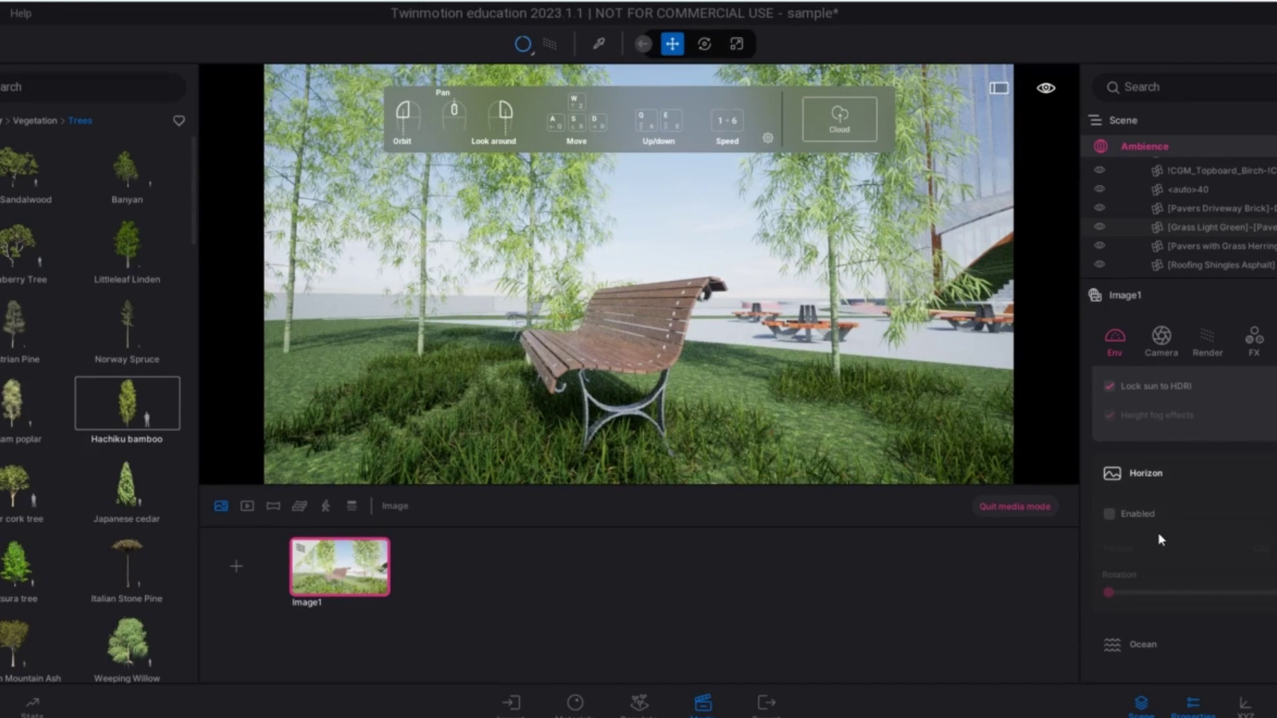
pyautogui.scroll(7, 1159, 533)
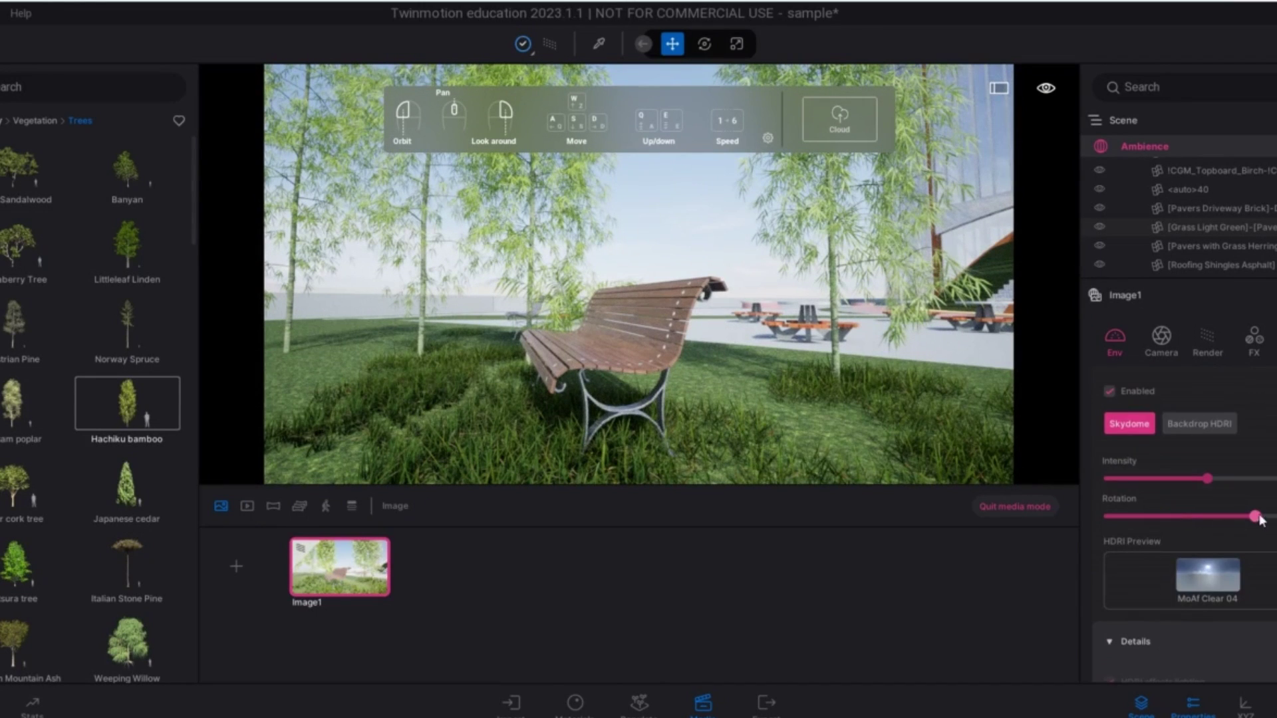
pyautogui.moveTo(1254, 517); pyautogui.dragTo(1233, 517)
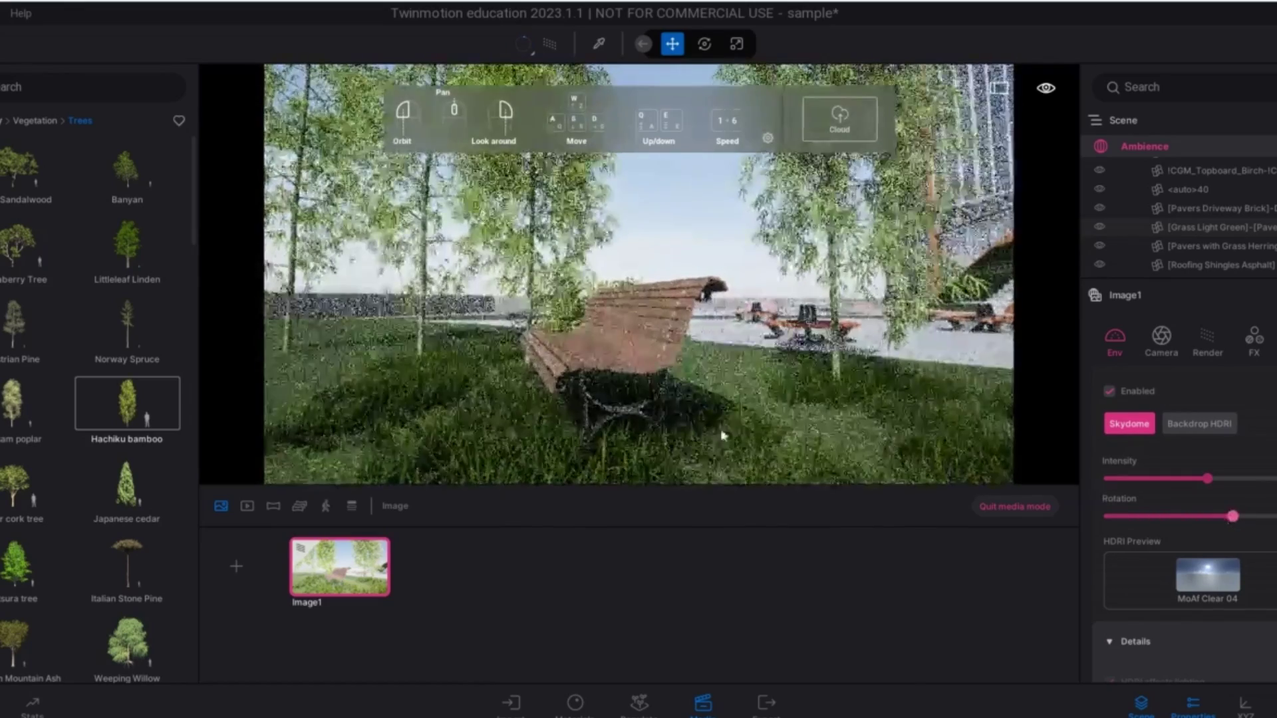
# - Bring the park bench into a close view and set the path tracer quality to High
pyautogui.moveTo(629, 427); pyautogui.dragTo(732, 471)
pyautogui.press('w')
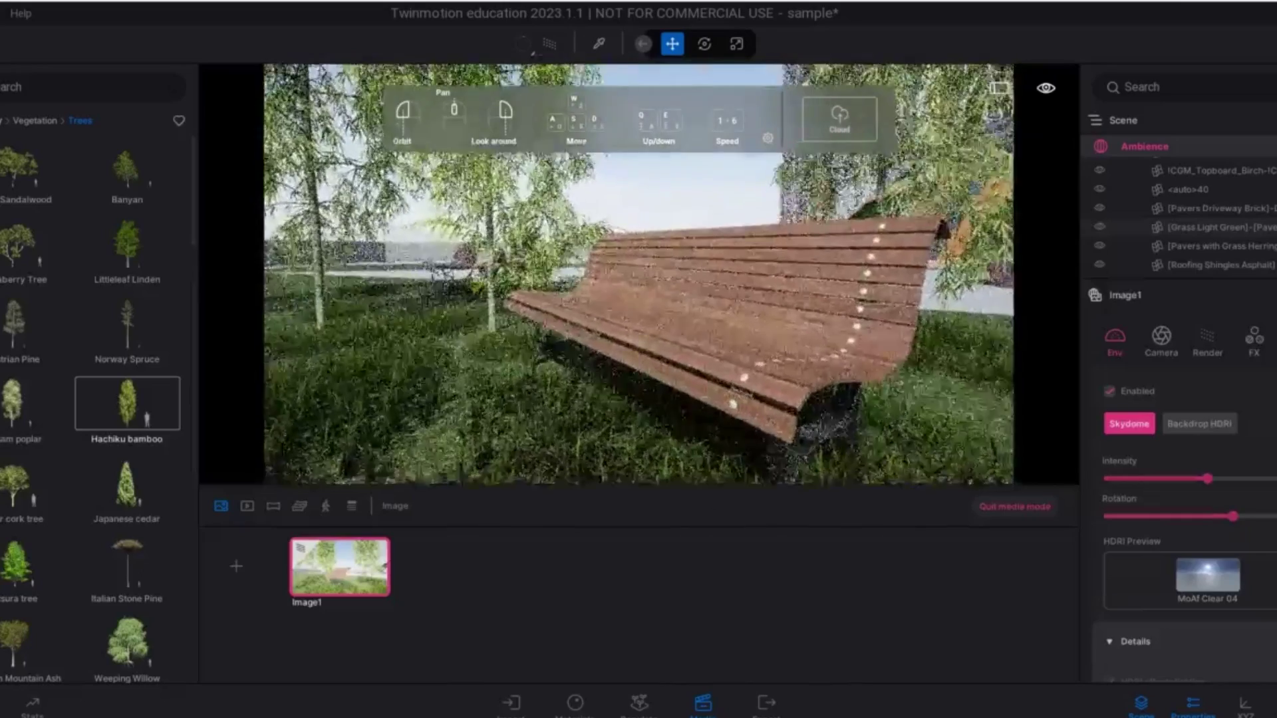
pyautogui.press('q')
pyautogui.press('e')
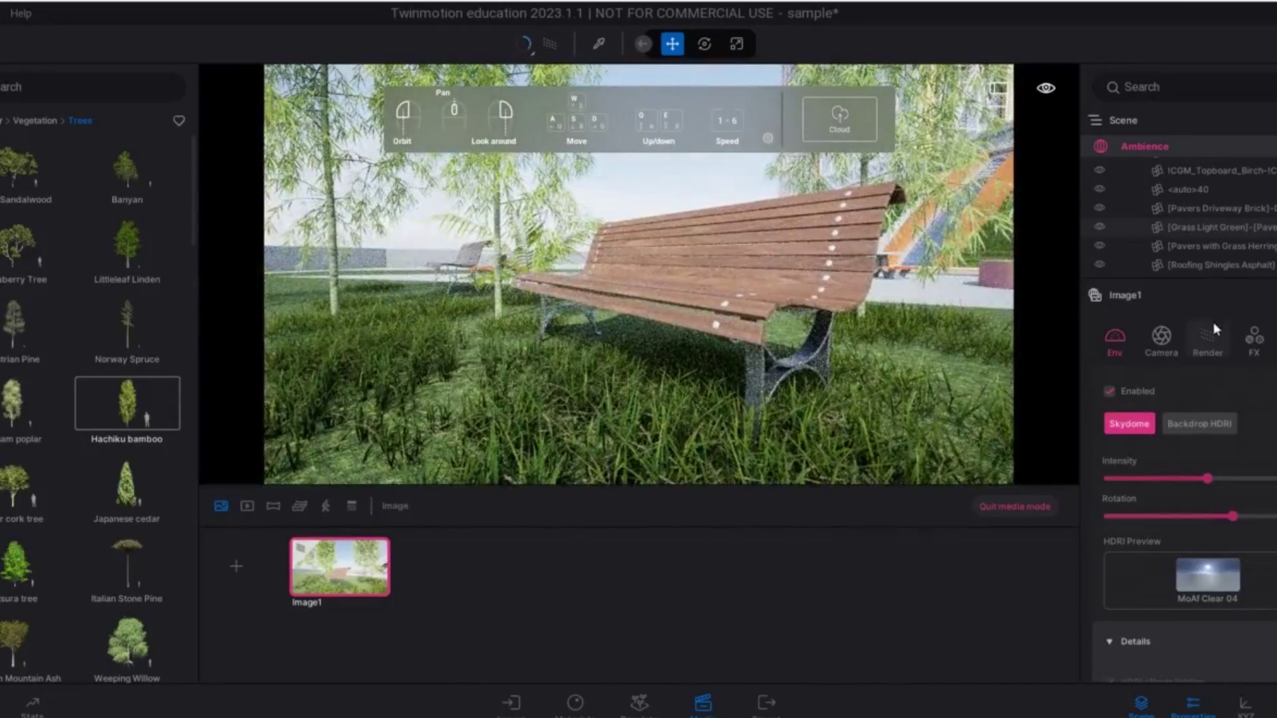
pyautogui.click(1207, 340)
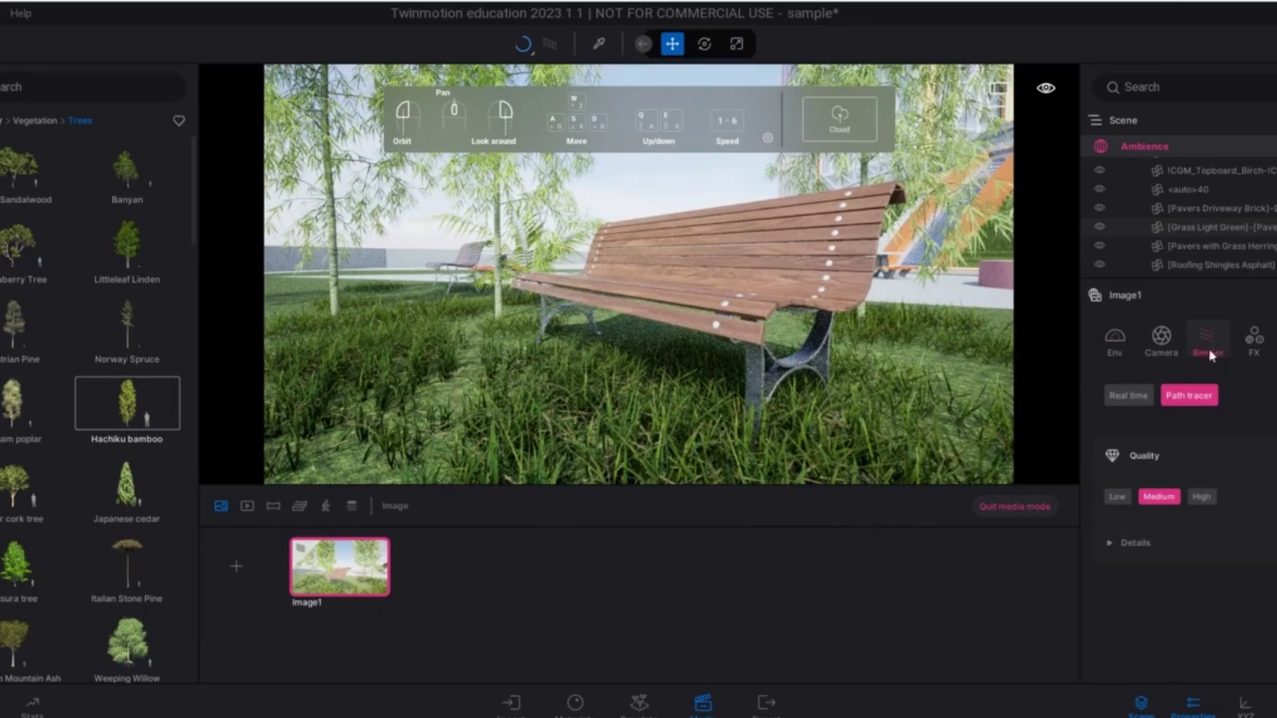
pyautogui.click(1201, 497)
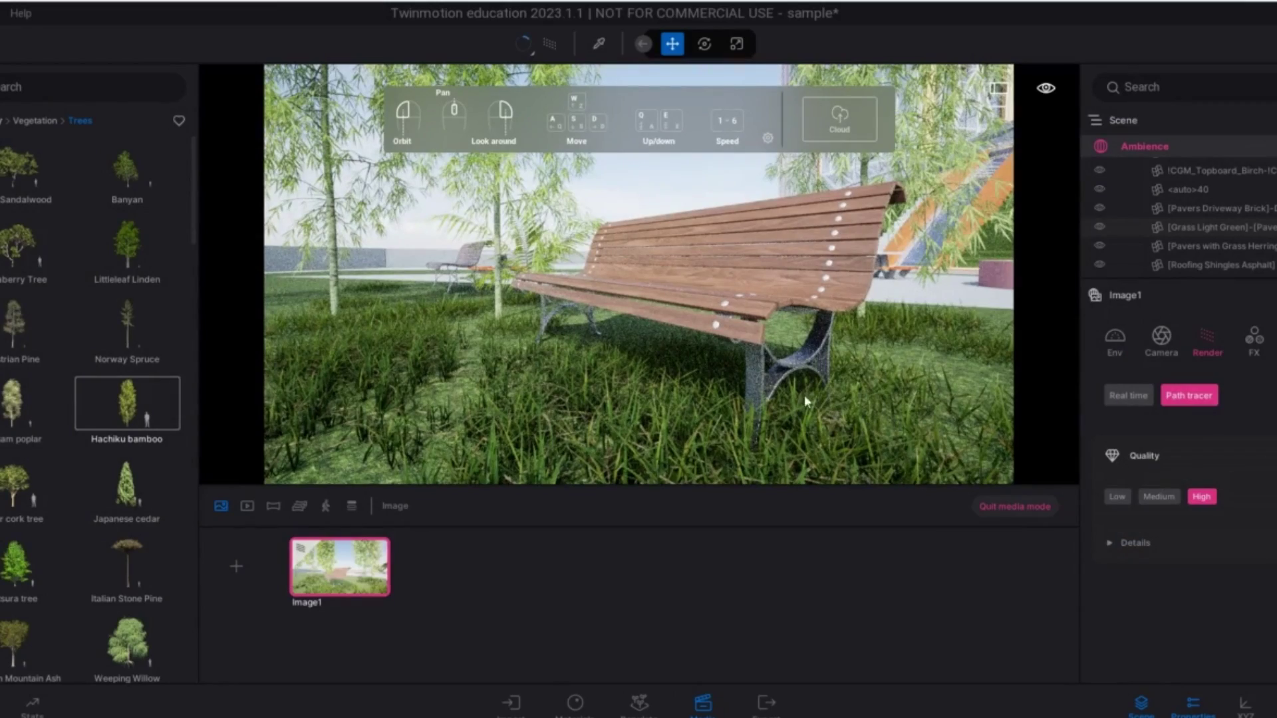
# - Look around the path-traced bench and leave media mode
pyautogui.moveTo(800, 396); pyautogui.dragTo(705, 406, button='right')
pyautogui.moveTo(878, 403); pyautogui.dragTo(803, 394)
pyautogui.click(1047, 507)
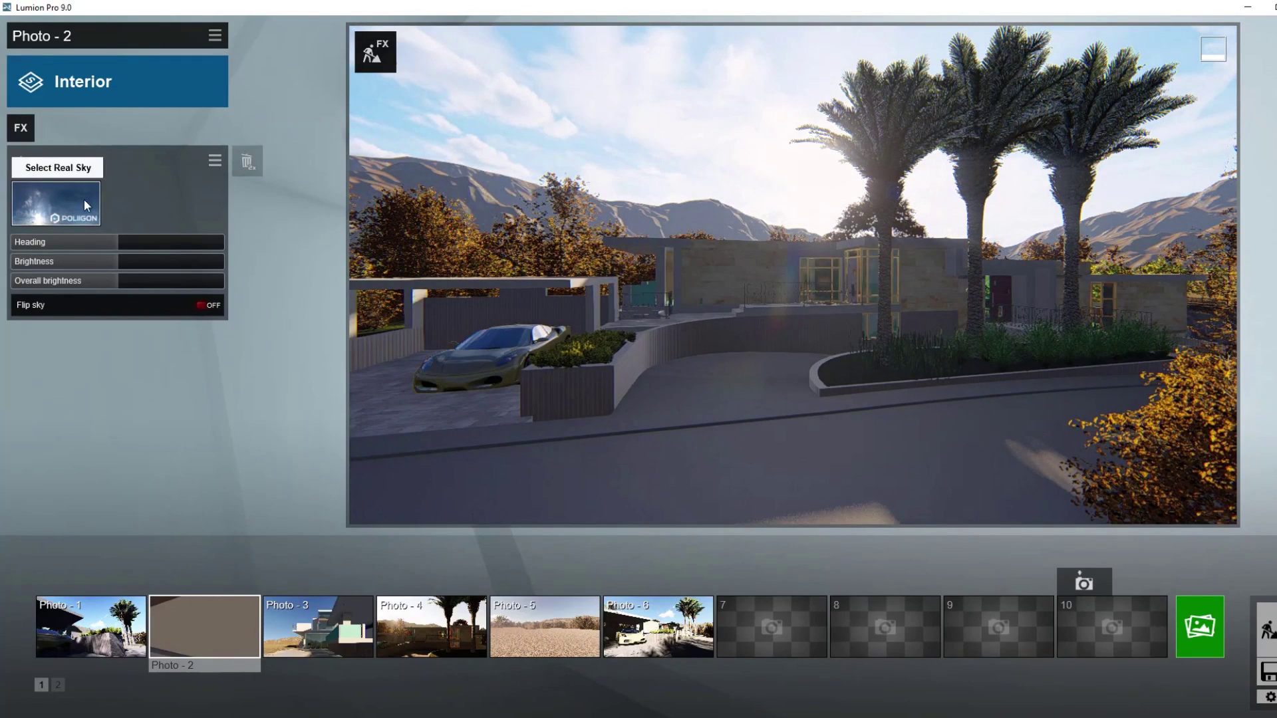
# - Switch to Lumion, choose the second Cloudy sky in Real Skies, and adjust the sky effect's setting
pyautogui.click(84, 200)
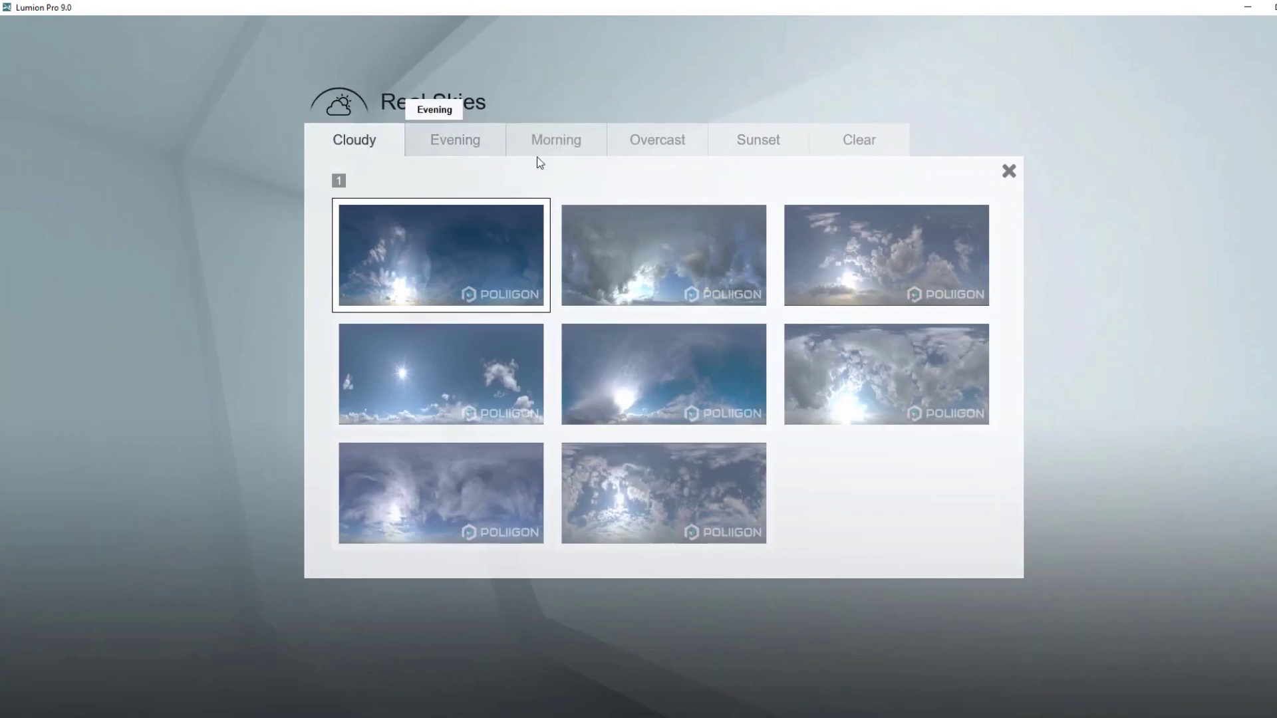
pyautogui.click(676, 266)
pyautogui.moveTo(115, 243); pyautogui.dragTo(158, 238)
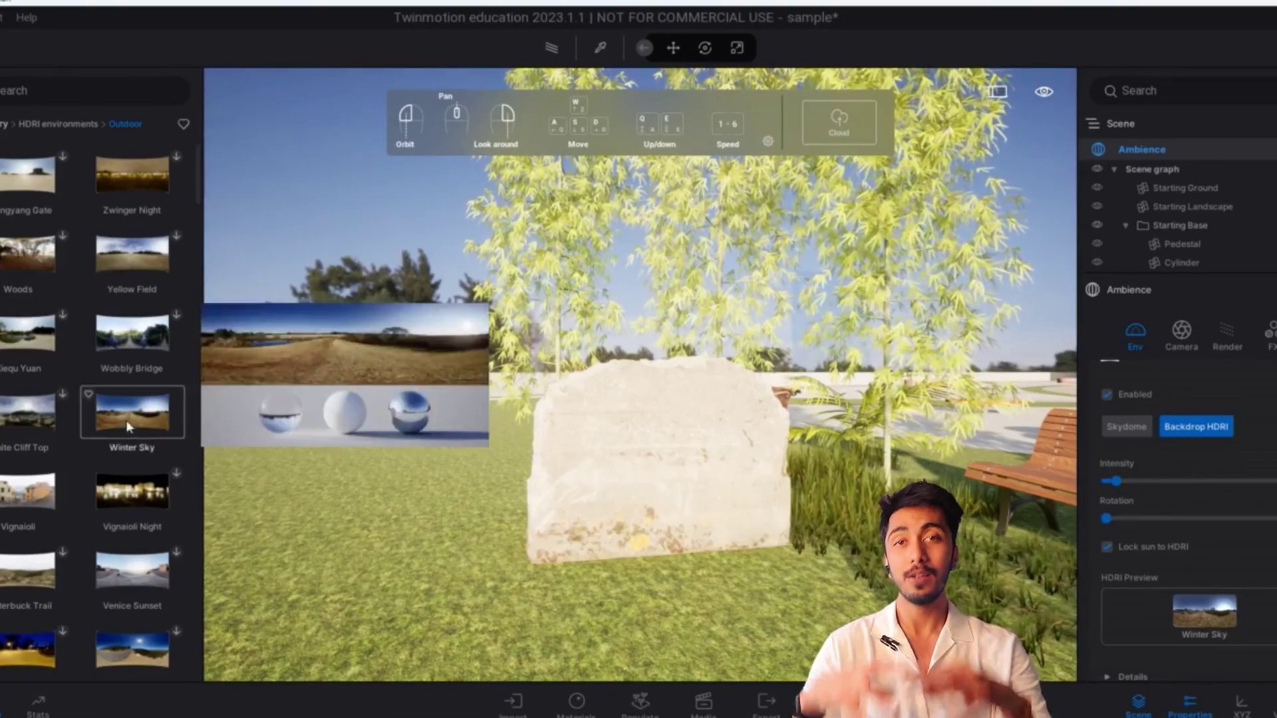
# - Switch to Twinmotion, review the positioning details of the Winter Sky backdrop HDRI, and raise its intensity
pyautogui.click(1124, 676)
pyautogui.scroll(-3, 1201, 574)
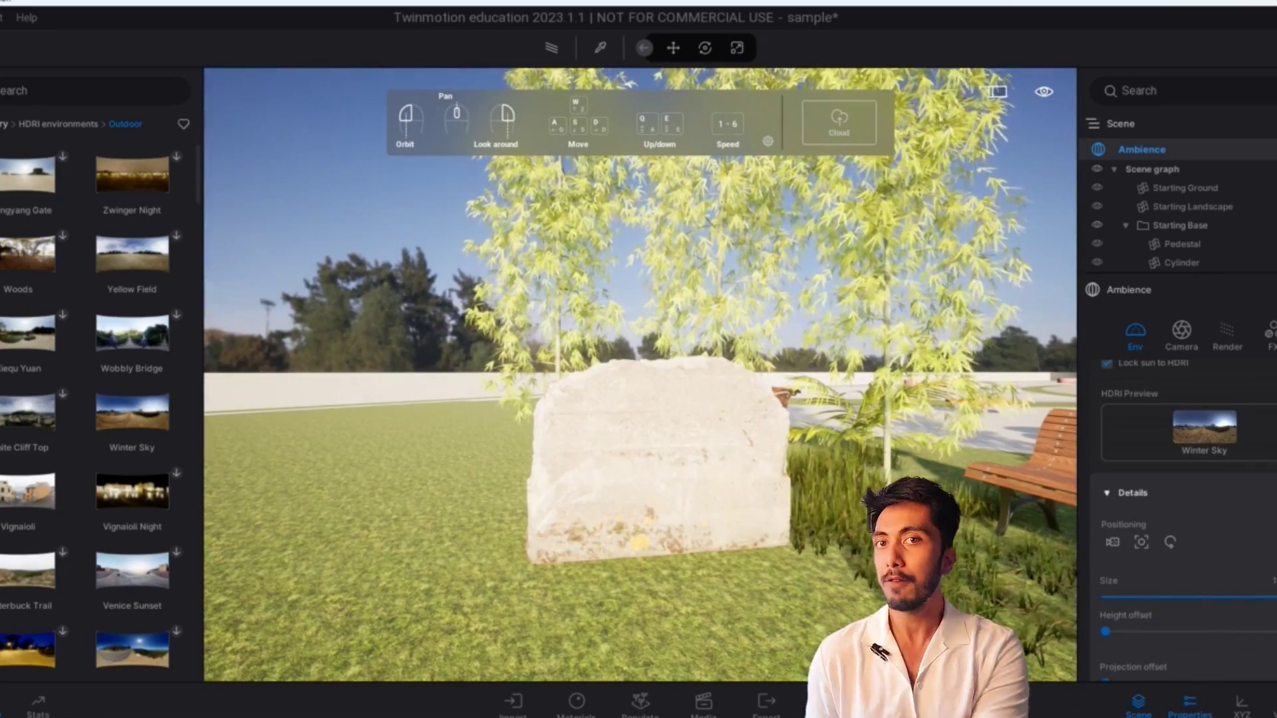
pyautogui.scroll(-1, 1123, 644)
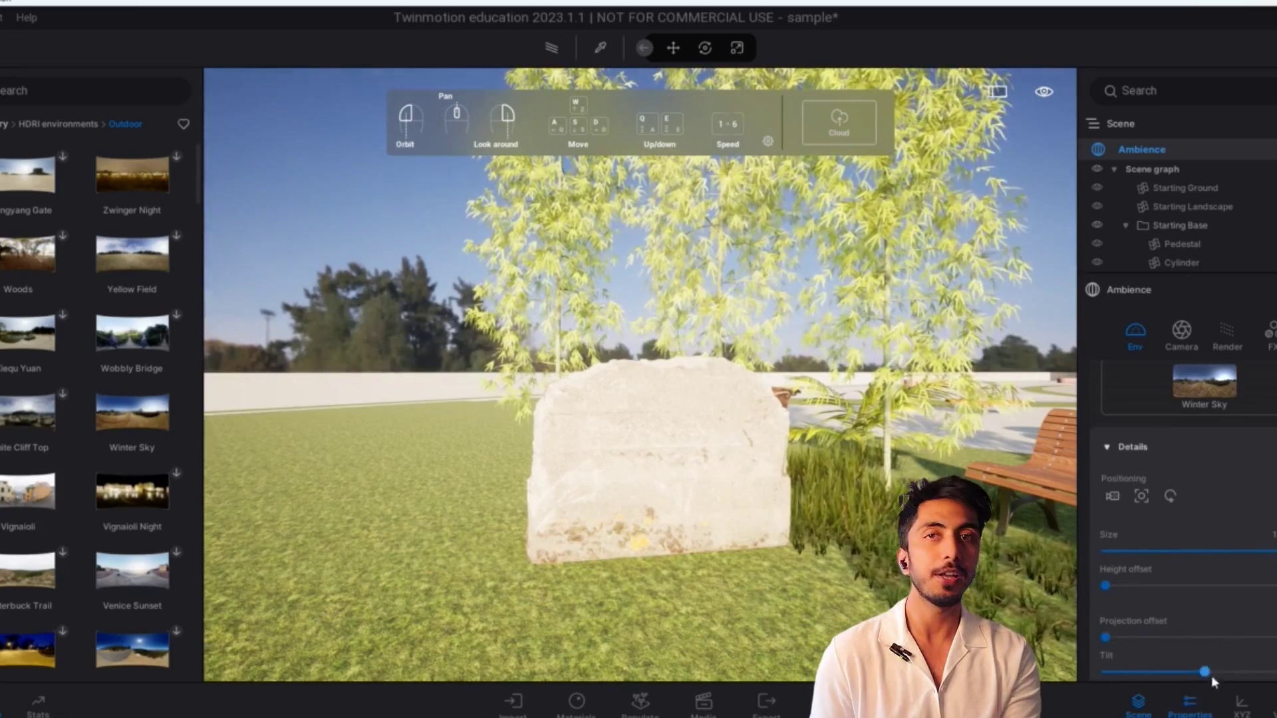
pyautogui.scroll(4, 1227, 640)
pyautogui.moveTo(1106, 471); pyautogui.dragTo(1234, 471)
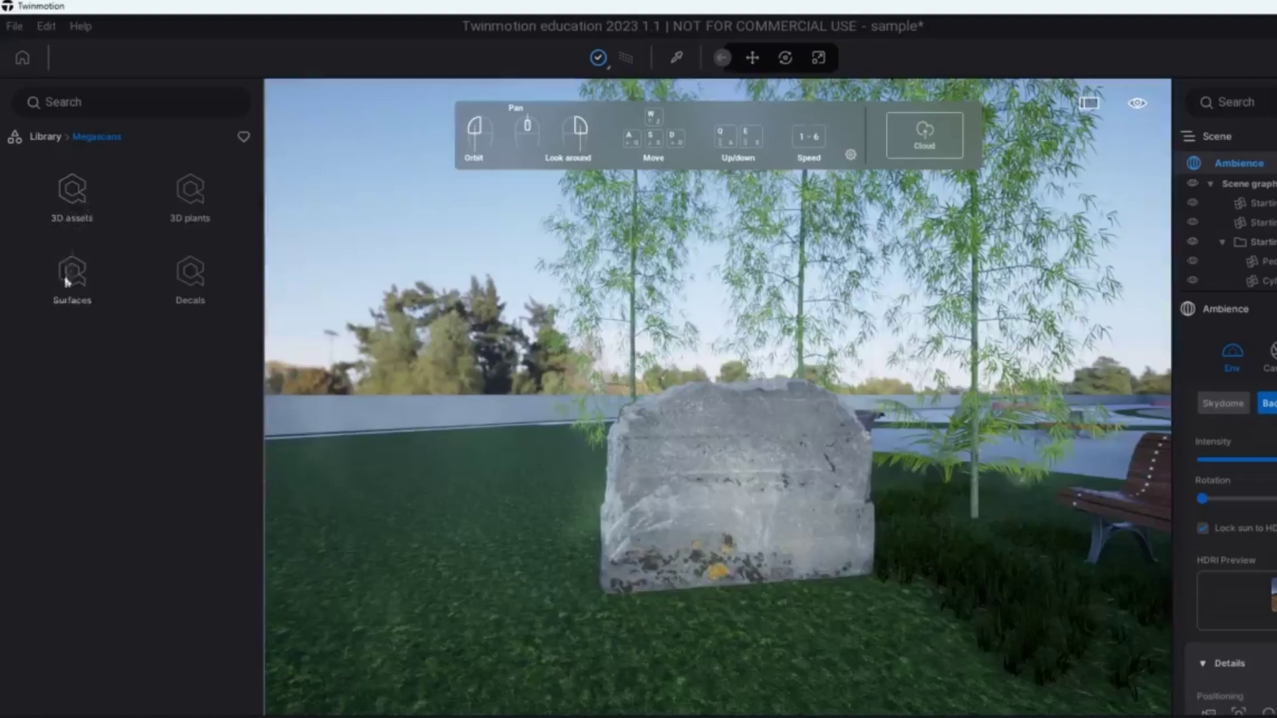
# - Browse the Megascans 3D plants for climbers and select the first English Ivy
pyautogui.click(197, 200)
pyautogui.click(191, 274)
pyautogui.click(75, 194)
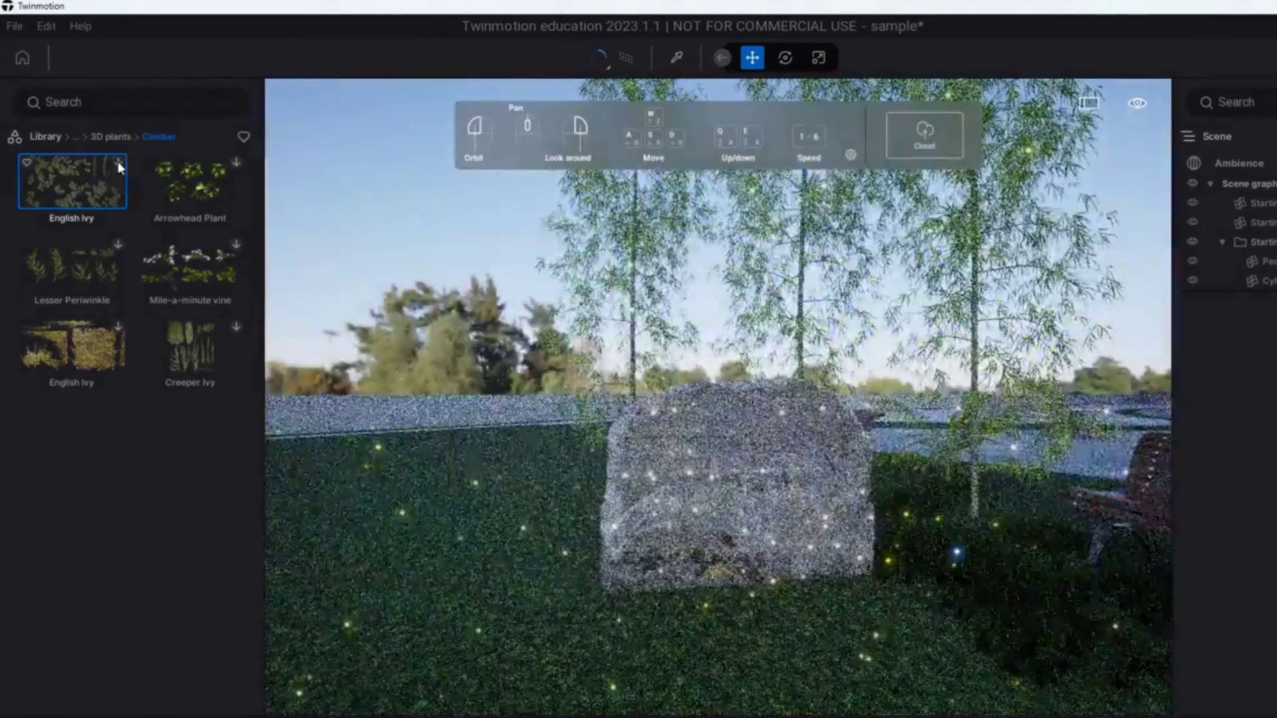
# - Place English Ivy 01 on the large stone block and shift it across the block's front face
pyautogui.moveTo(333, 345); pyautogui.dragTo(778, 499)
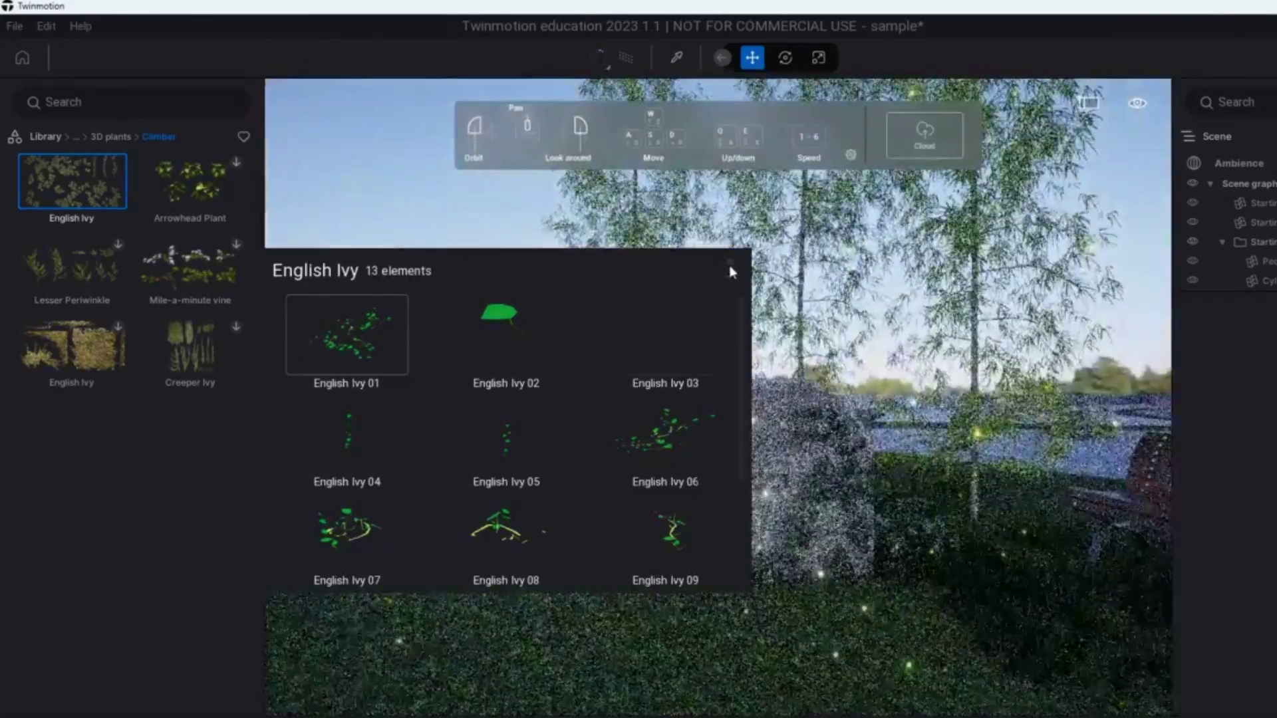
pyautogui.click(731, 269)
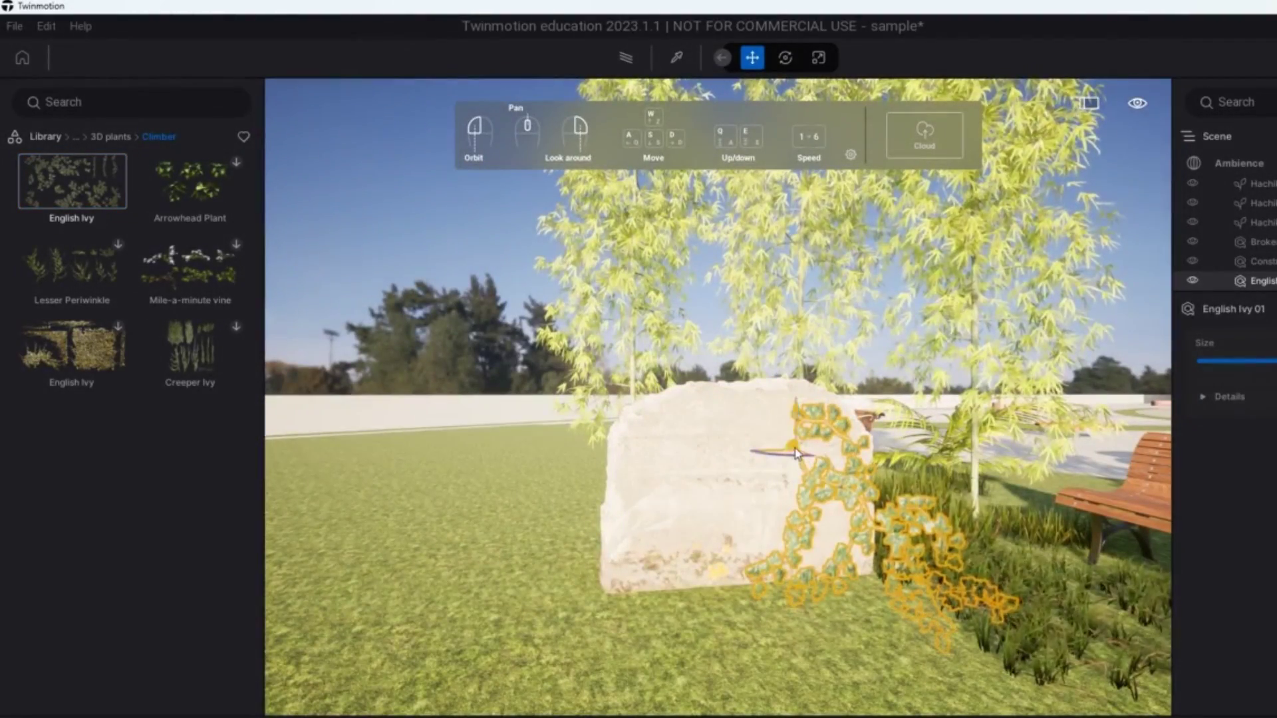
pyautogui.moveTo(796, 450); pyautogui.dragTo(673, 431)
pyautogui.scroll(5, 742, 486)
pyautogui.scroll(-3, 743, 486)
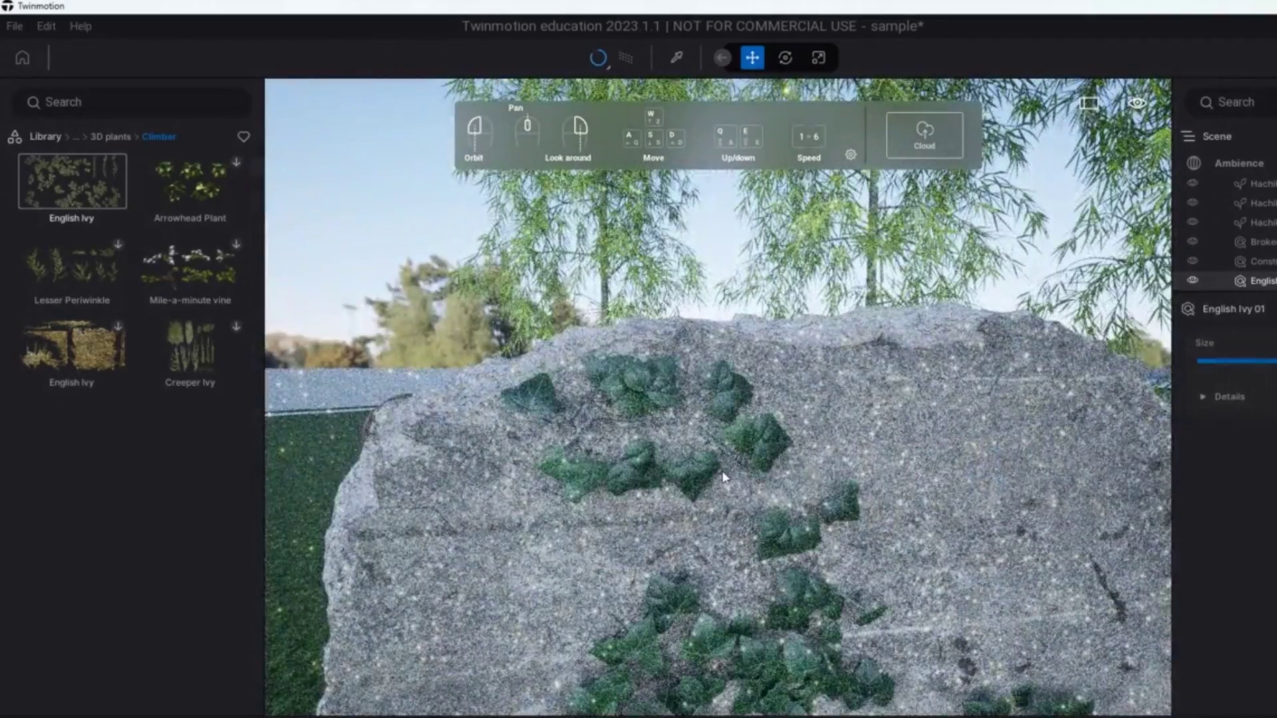
pyautogui.click(723, 477)
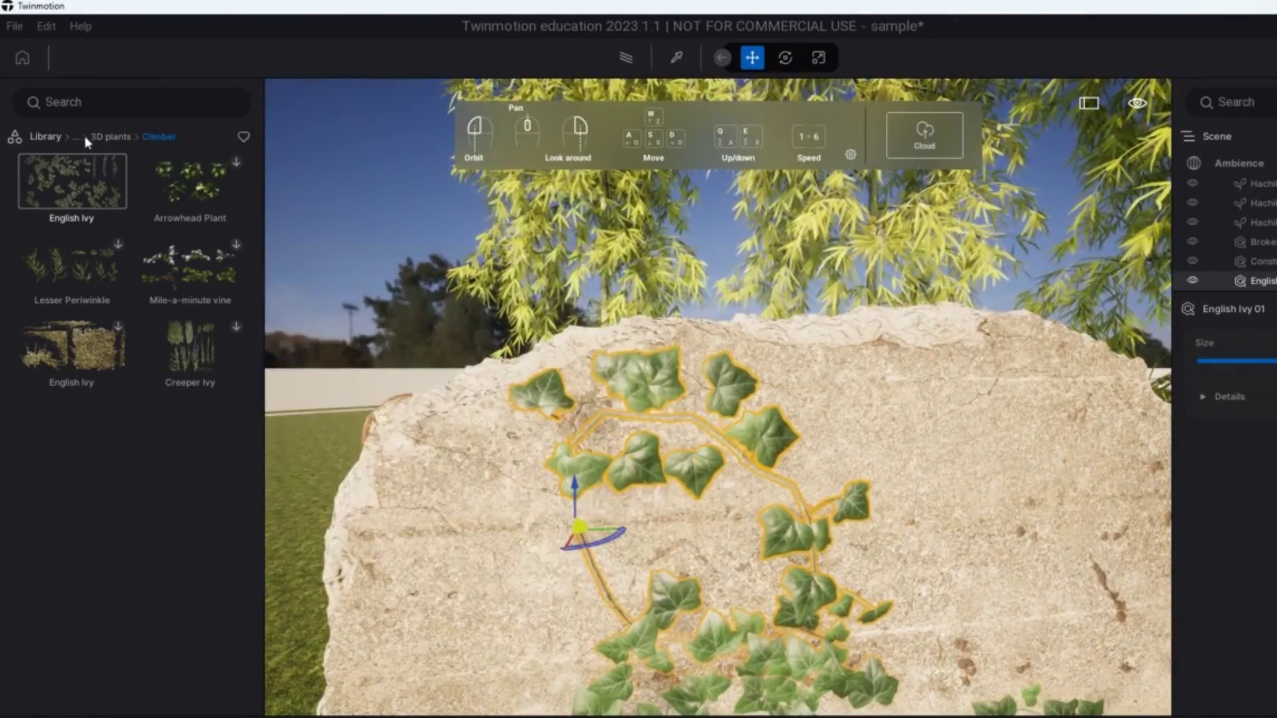
# - From the Megascans antique stone decals, place Roman Stone Letter Relief on the ivy-covered block and shift it across the face
pyautogui.click(76, 137)
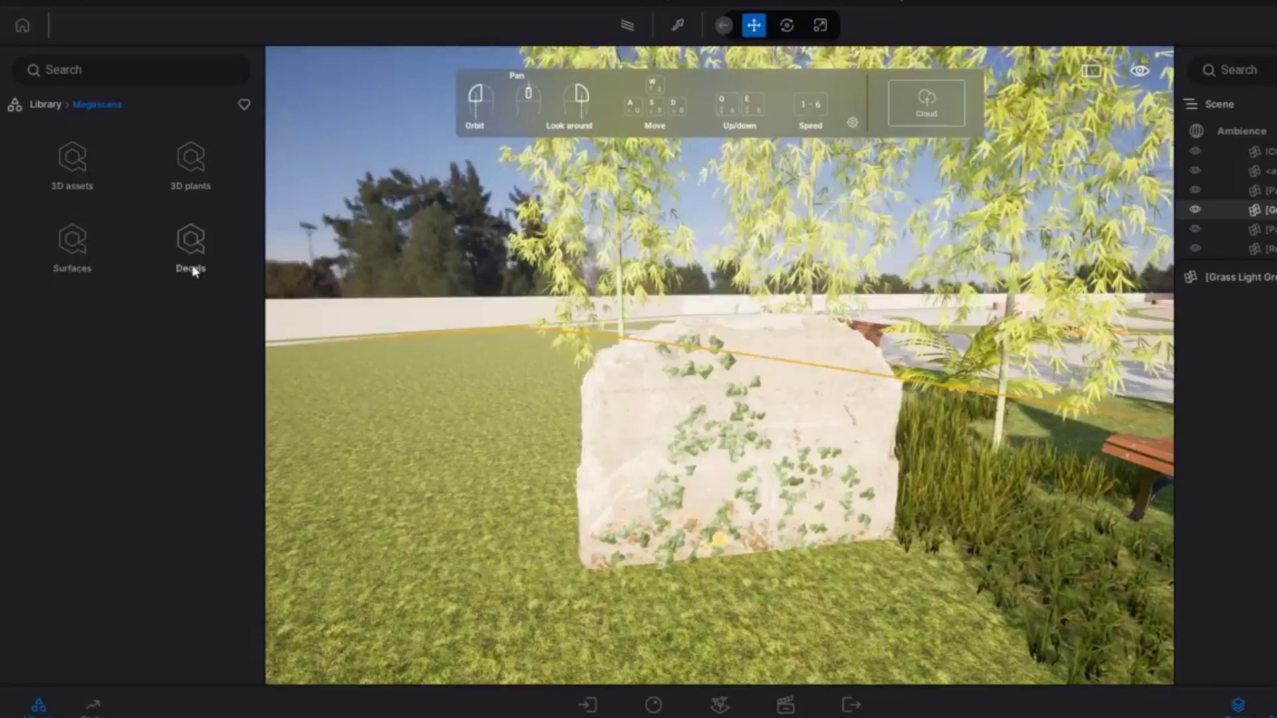
pyautogui.click(191, 253)
pyautogui.click(70, 485)
pyautogui.click(100, 237)
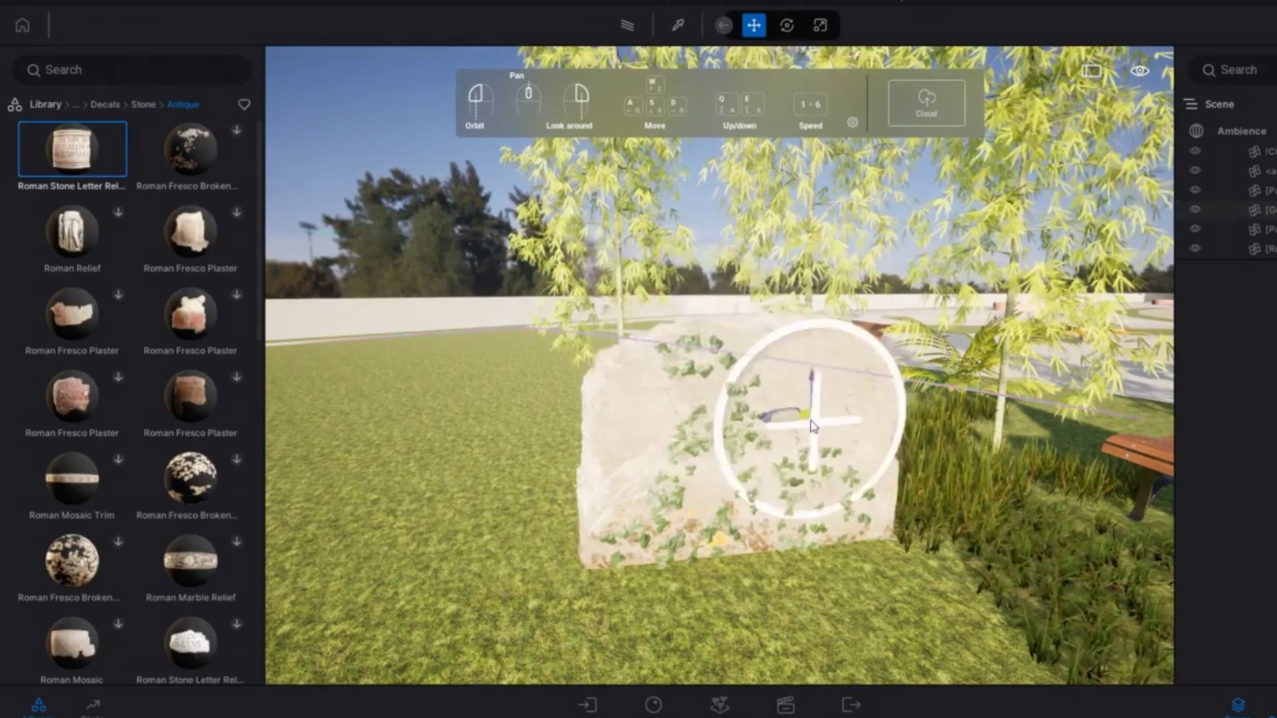
pyautogui.moveTo(811, 427); pyautogui.dragTo(795, 414)
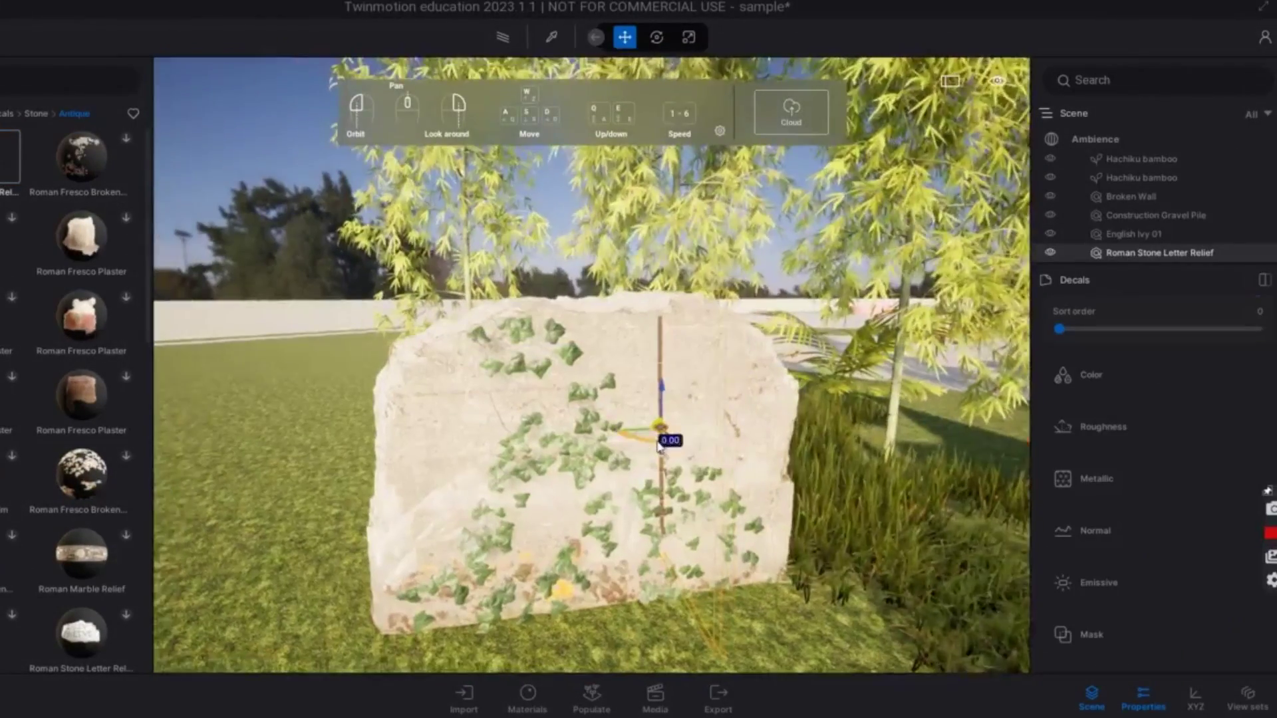
# - Set the relief decal's size to 1.10 and length to 1.0, and raise its sort order
pyautogui.scroll(4, 1126, 397)
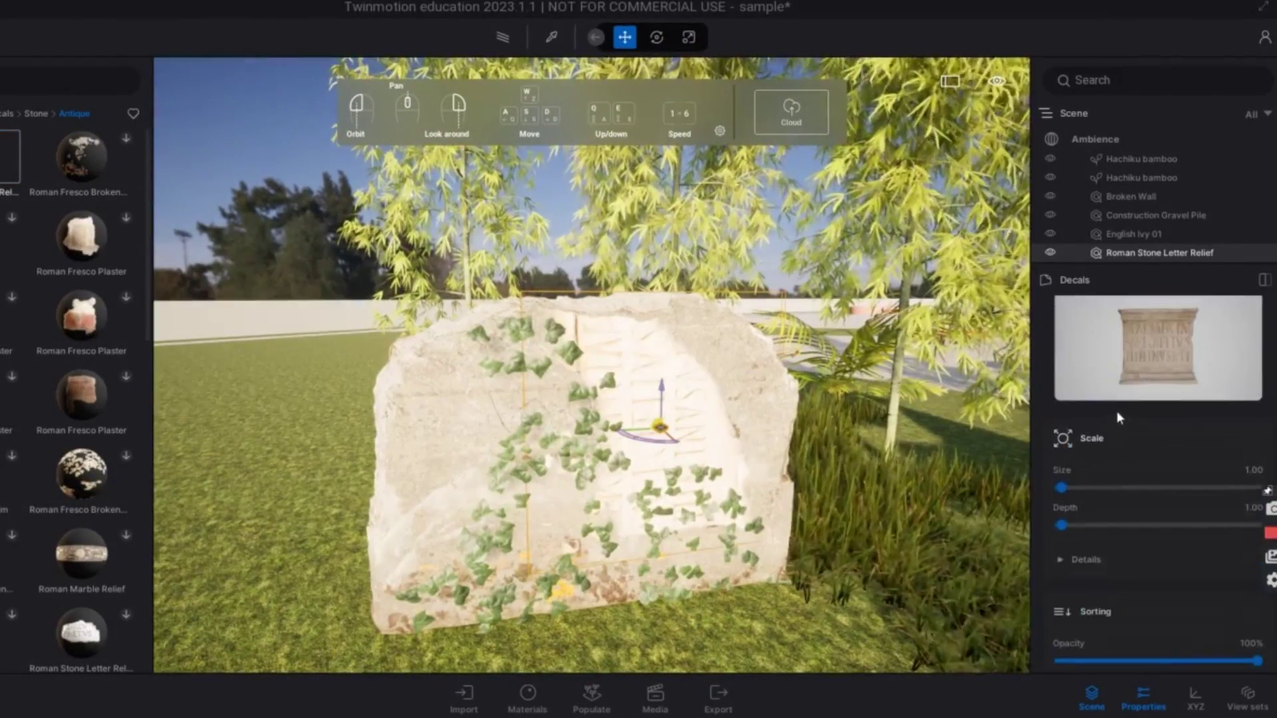
pyautogui.click(1098, 560)
pyautogui.scroll(-5, 1089, 521)
pyautogui.scroll(-2, 1124, 499)
pyautogui.scroll(7, 1124, 499)
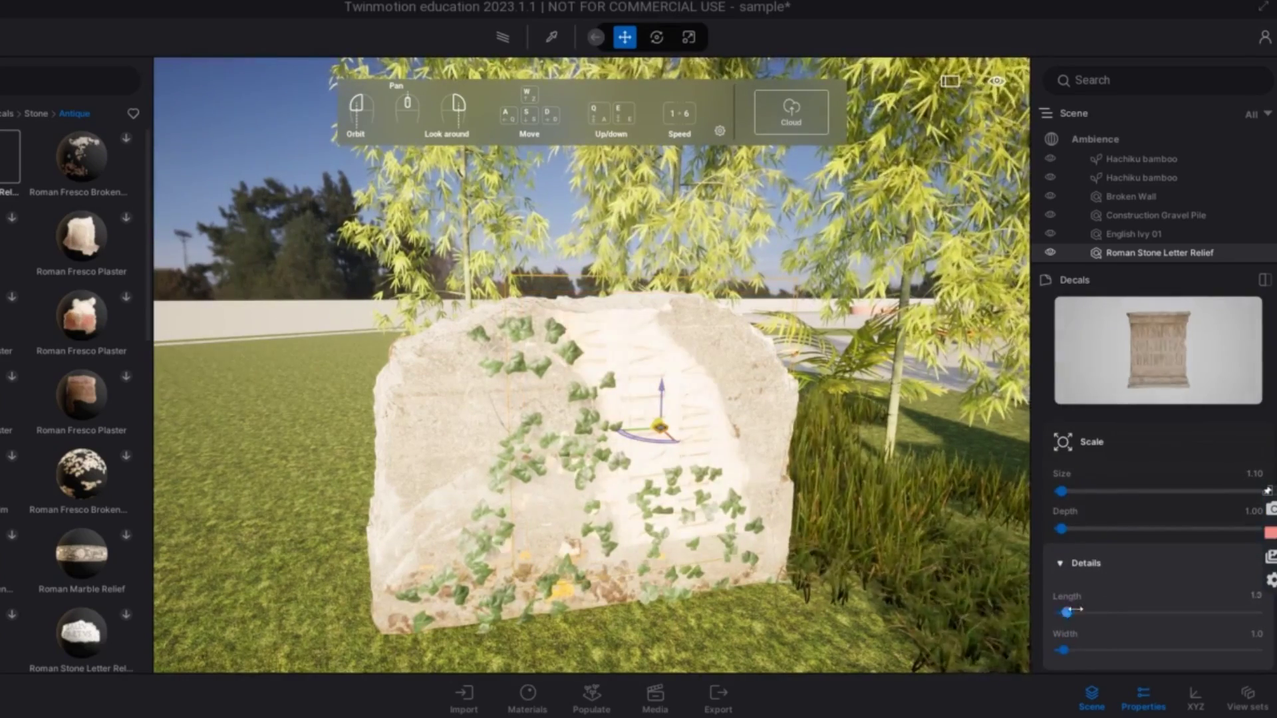
pyautogui.moveTo(1074, 611); pyautogui.dragTo(1063, 612)
pyautogui.scroll(-4, 1122, 475)
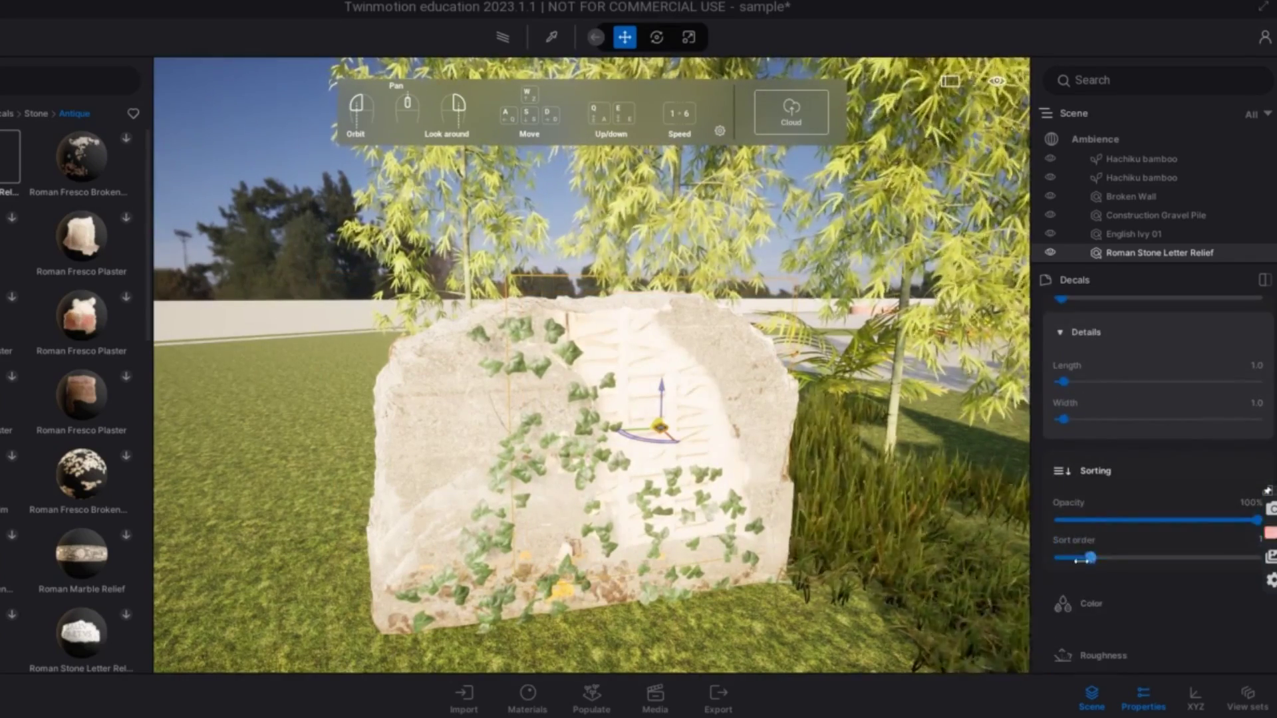
pyautogui.scroll(-10, 1126, 569)
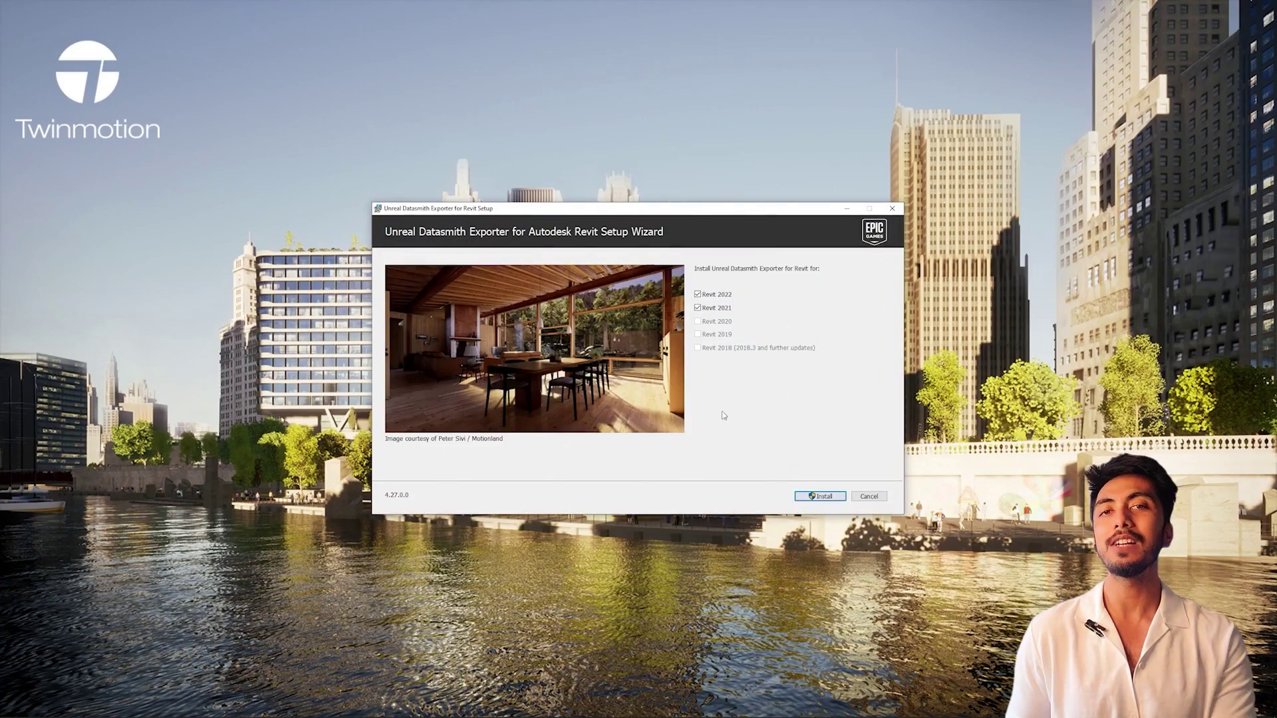
# - Install the Unreal Datasmith Exporter for Revit 2022 and 2021, and launch Revit 2022
pyautogui.click(820, 496)
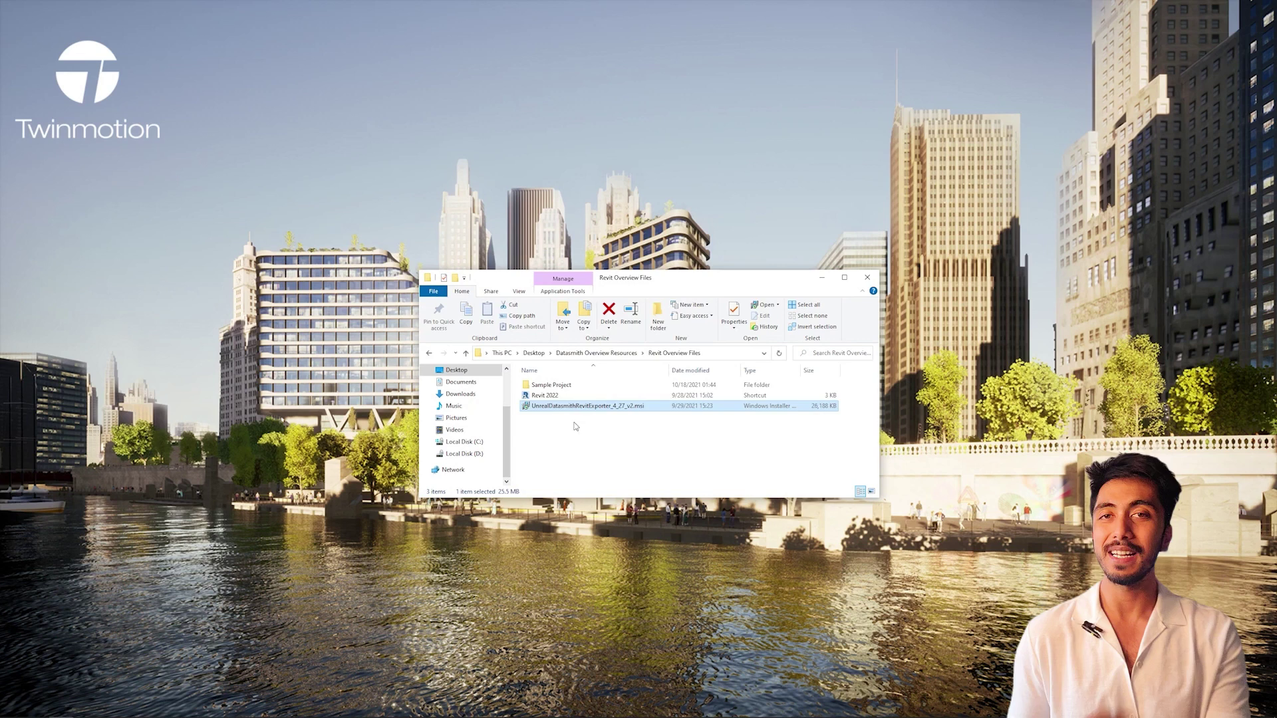
pyautogui.doubleClick(555, 395)
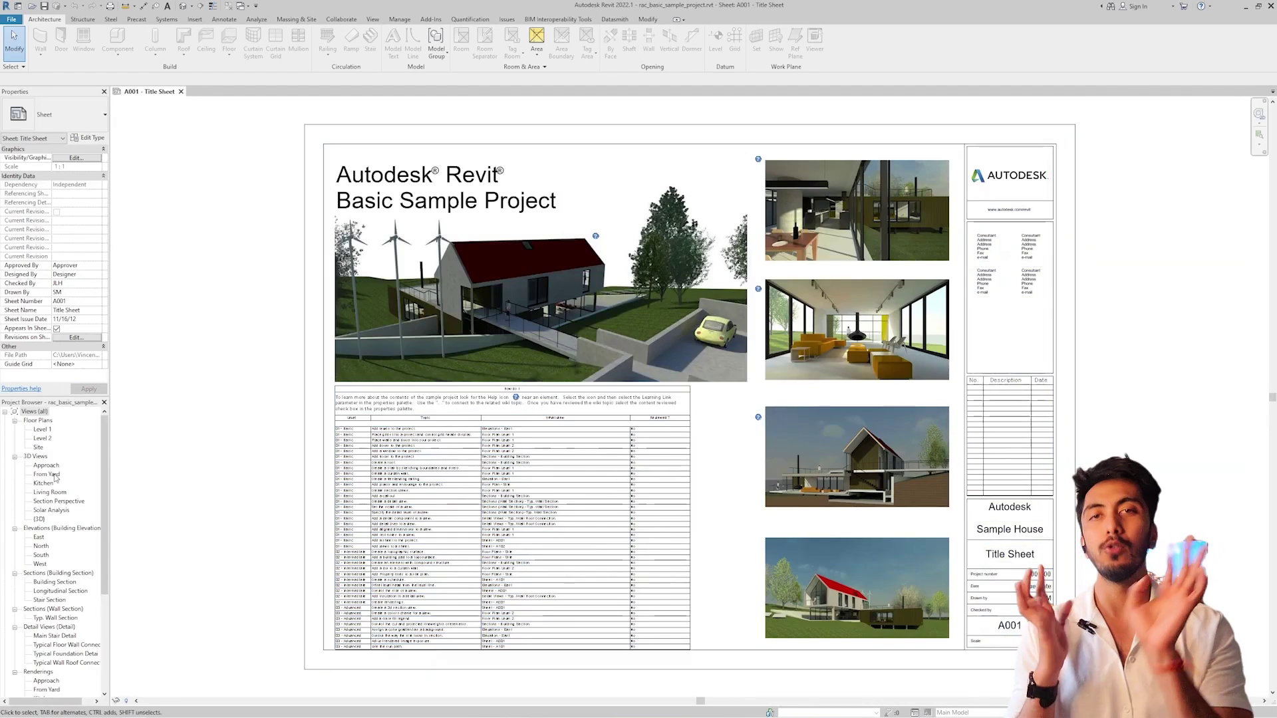
# - Open the From Yard 3D view and the Datasmith tools in Revit, and start an import in Twinmotion
pyautogui.doubleClick(56, 474)
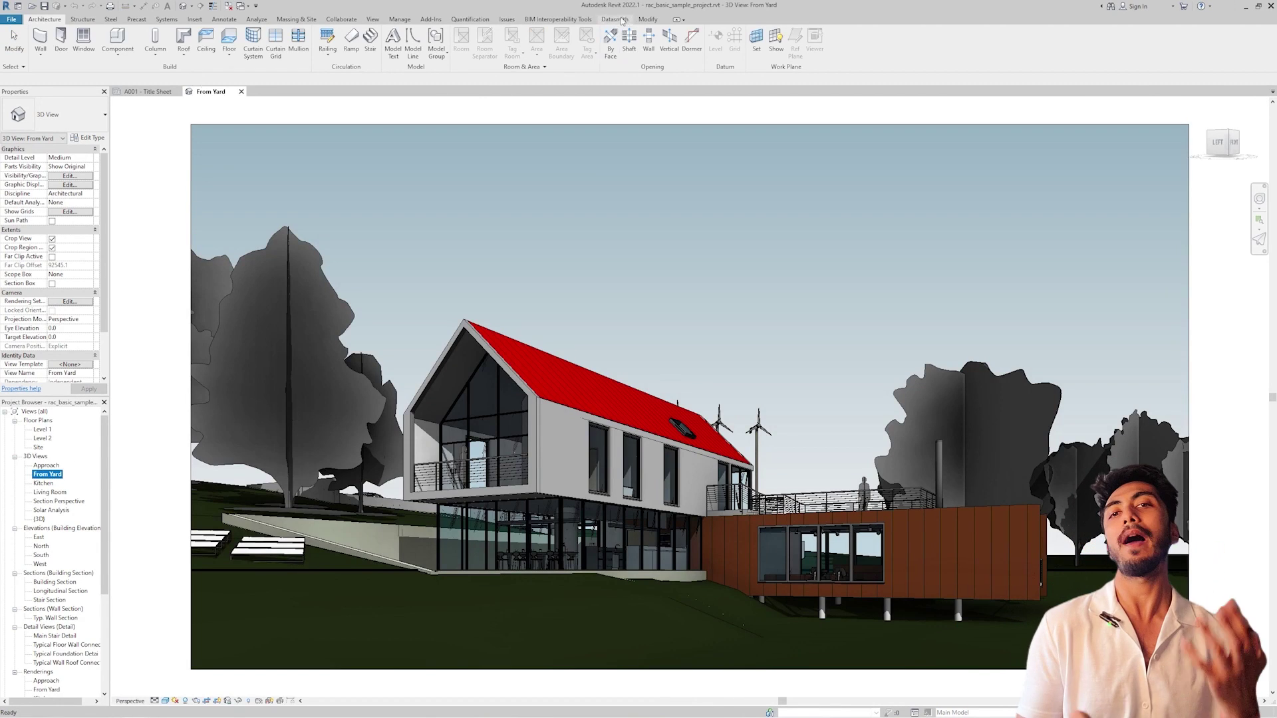
pyautogui.click(615, 19)
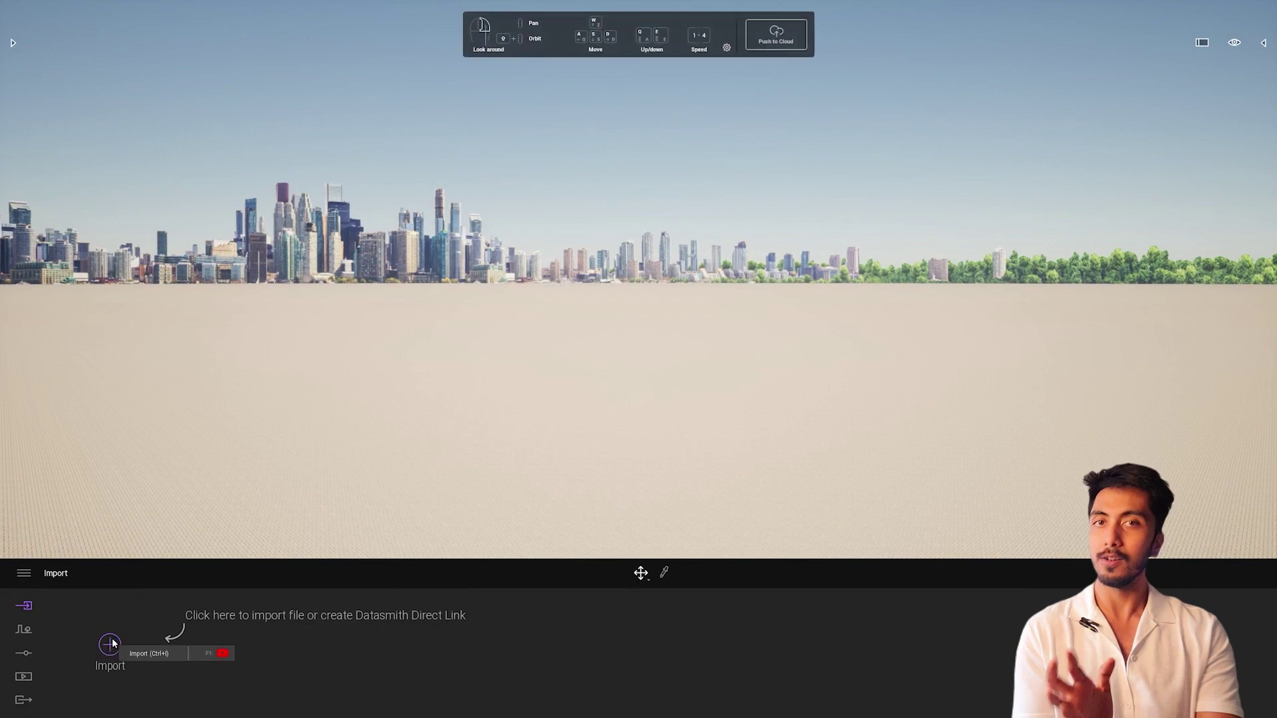
pyautogui.click(110, 644)
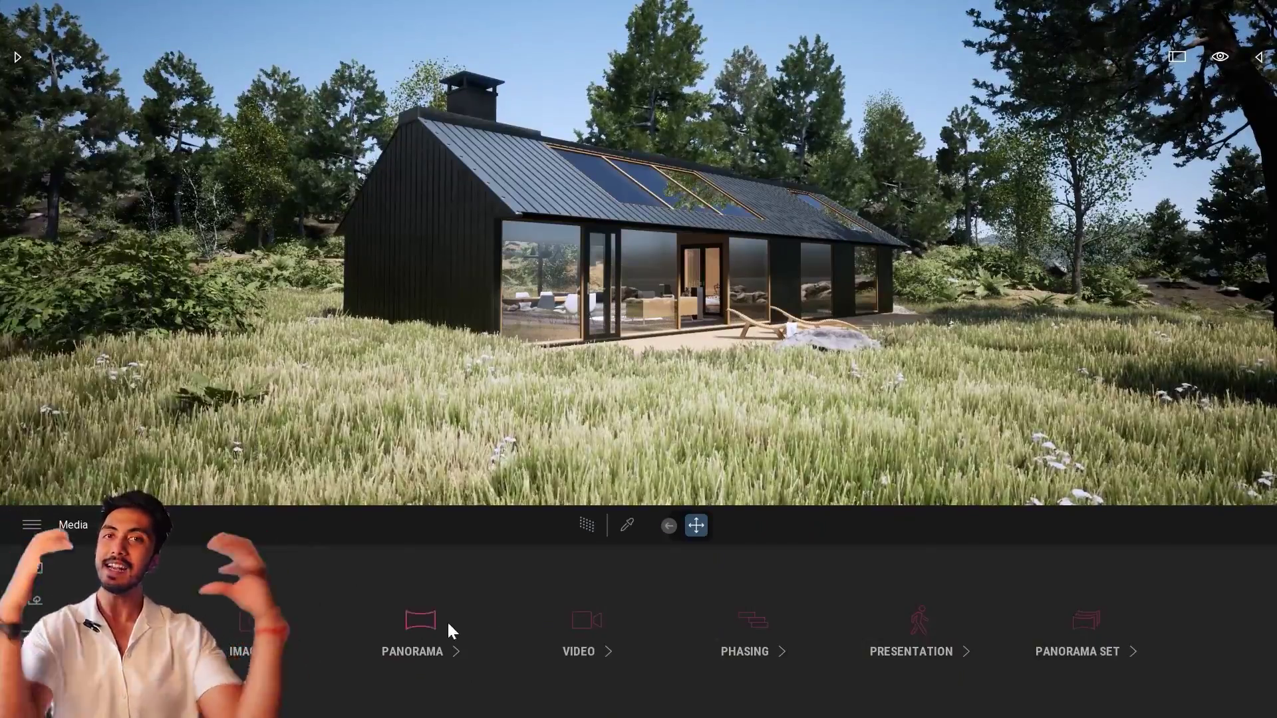
# - Create a panorama set from Panorama1, Panorama2 and Panorama3 raster, and preview the second and third panoramas
pyautogui.click(449, 628)
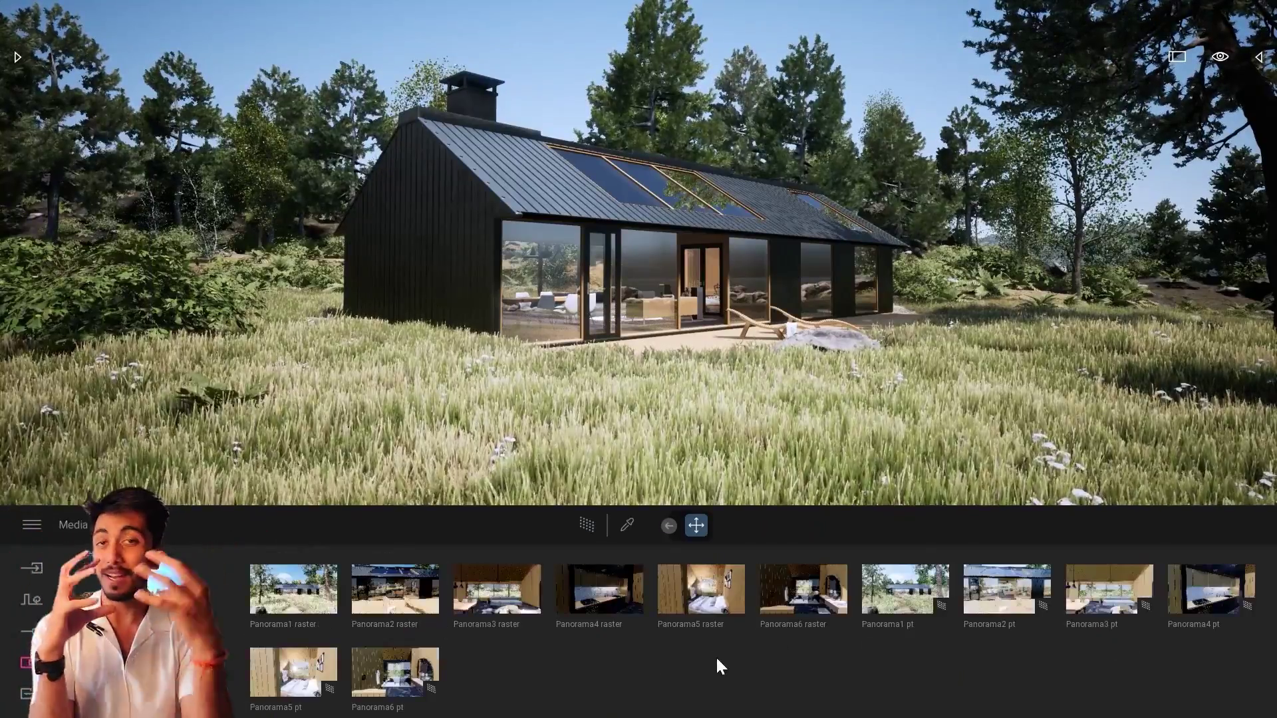
pyautogui.click(766, 525)
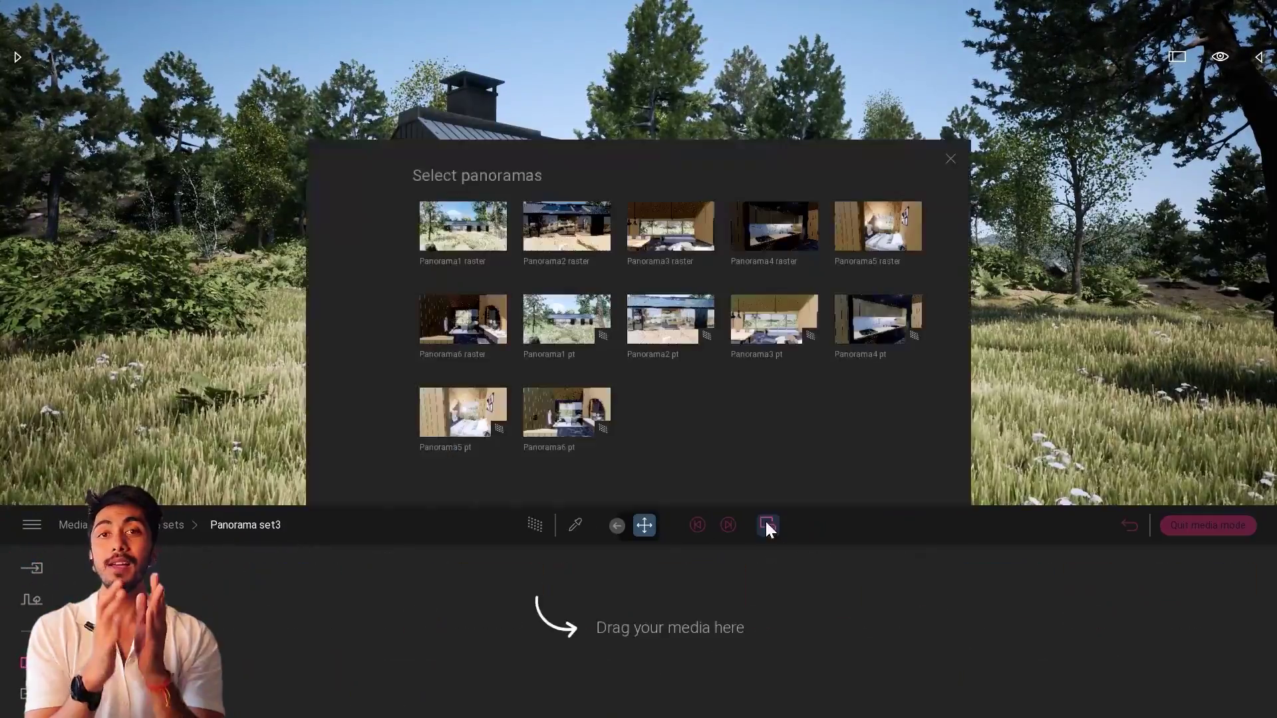
pyautogui.click(463, 226)
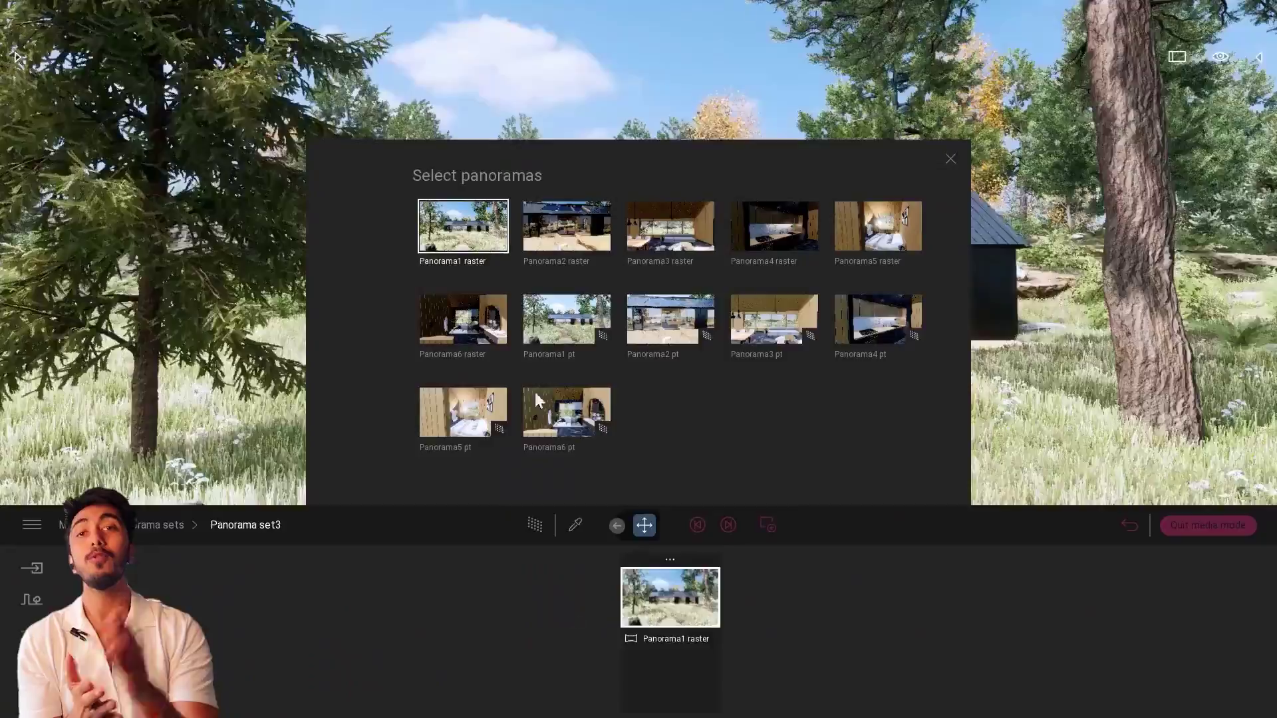
pyautogui.click(567, 226)
pyautogui.click(670, 226)
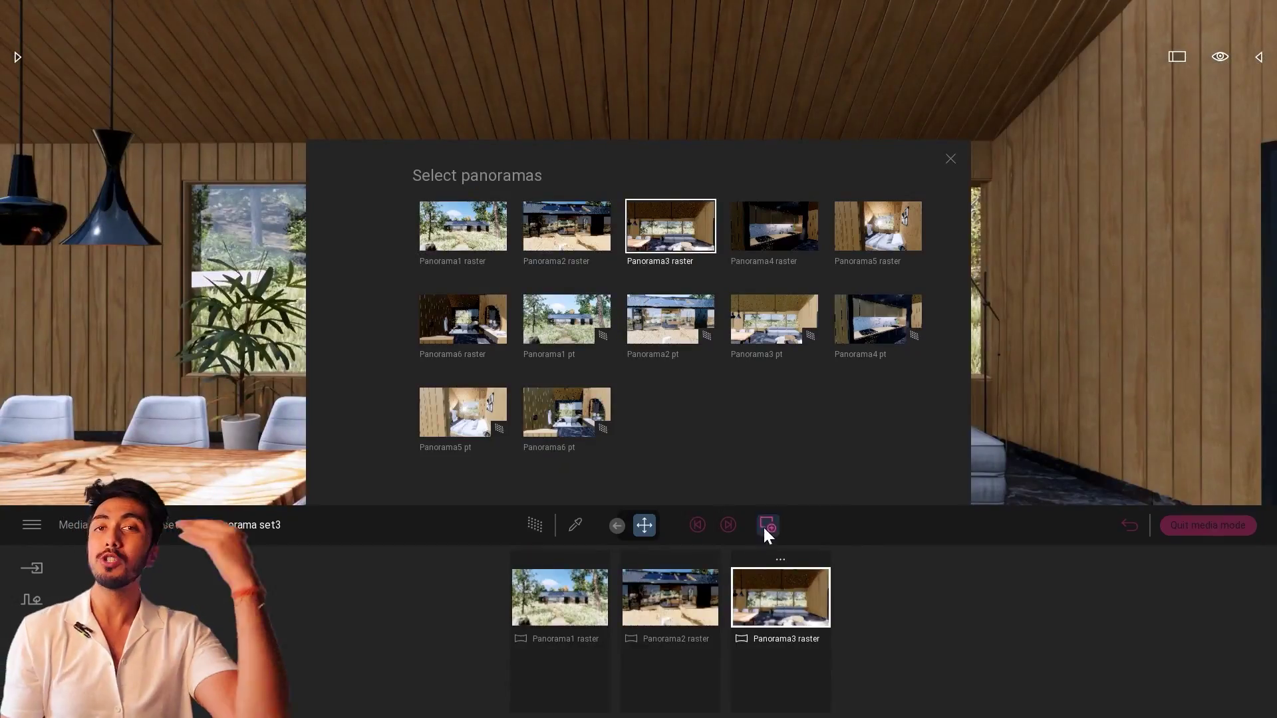
pyautogui.click(765, 525)
pyautogui.click(670, 598)
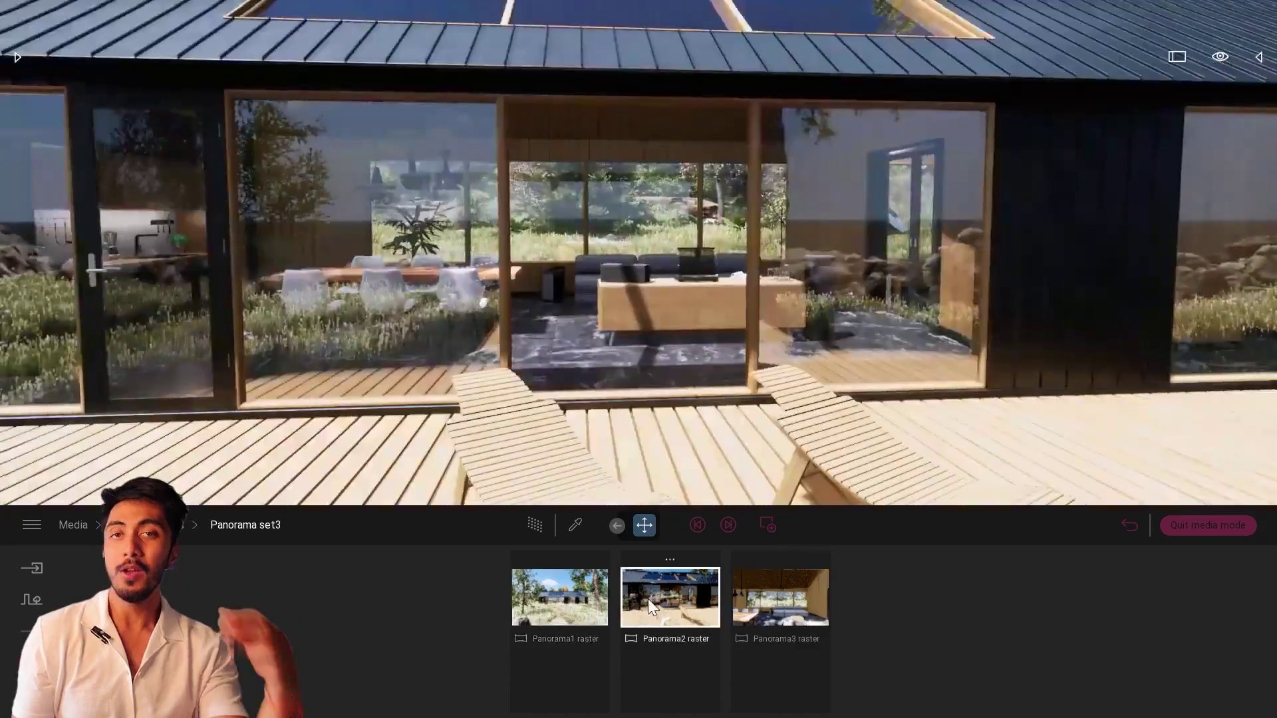
pyautogui.click(773, 603)
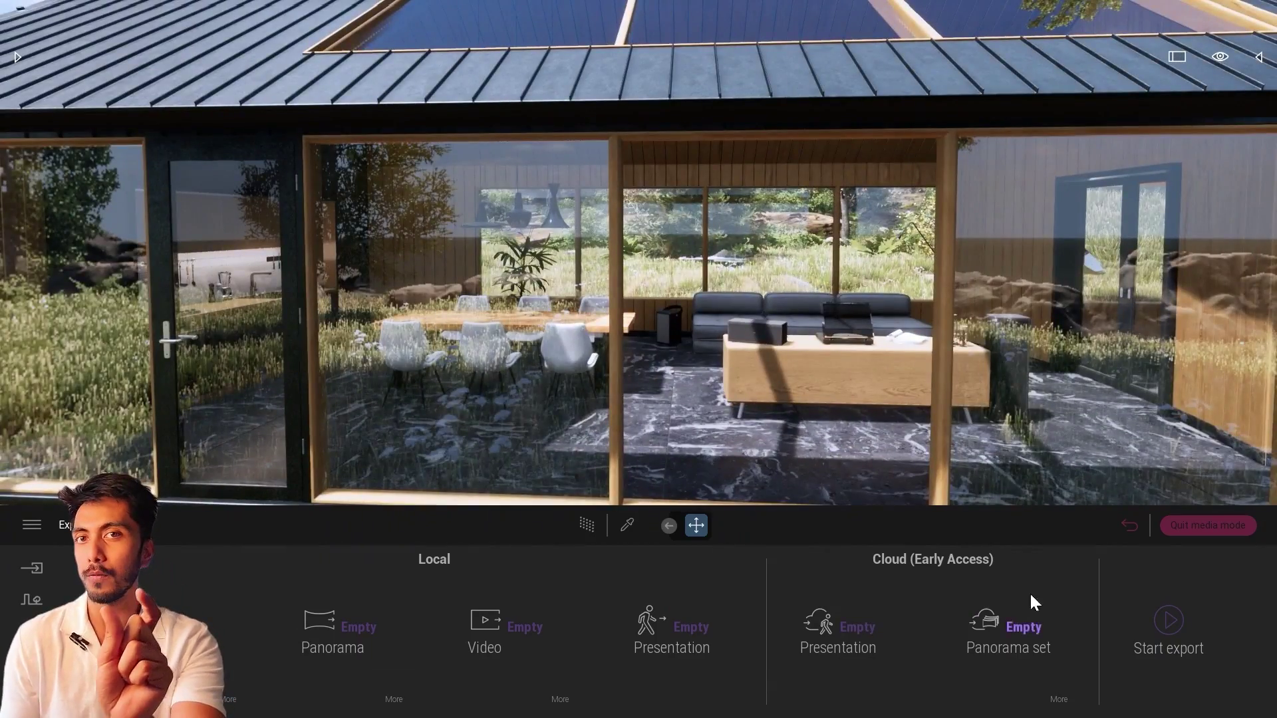
# - Choose Panorama set3 for the panorama set export to the cloud
pyautogui.click(1034, 602)
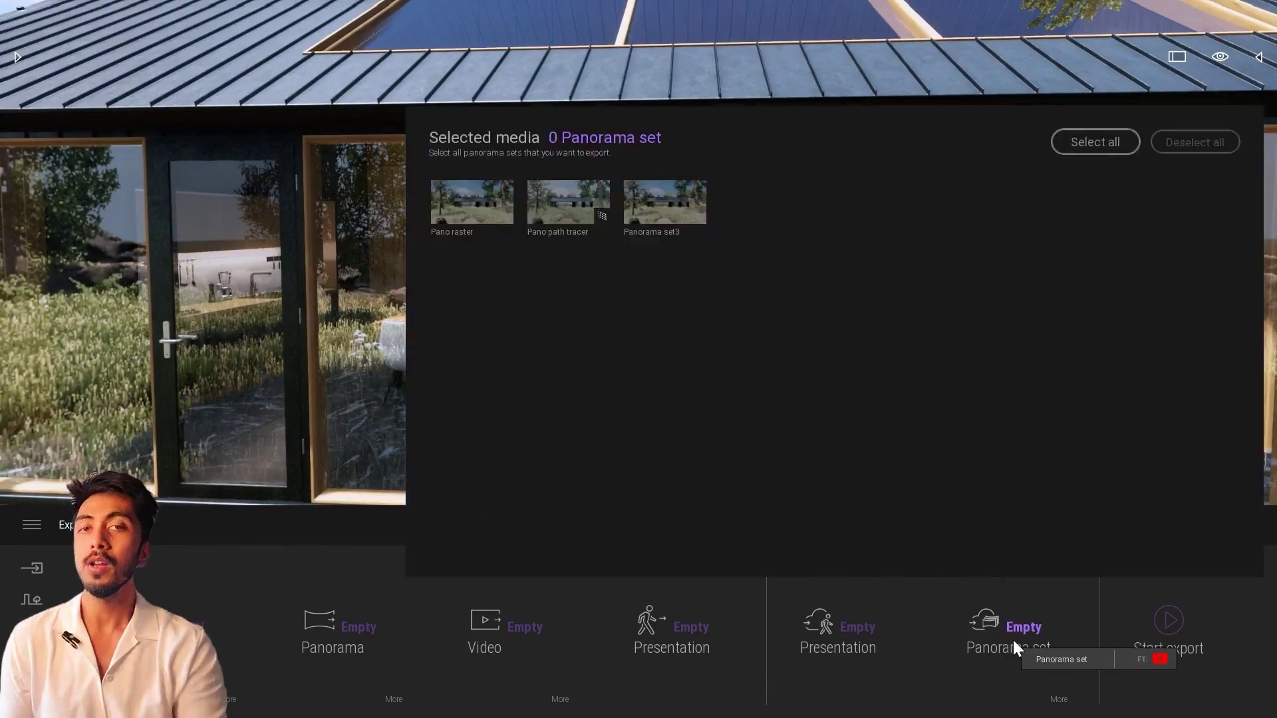
pyautogui.click(659, 203)
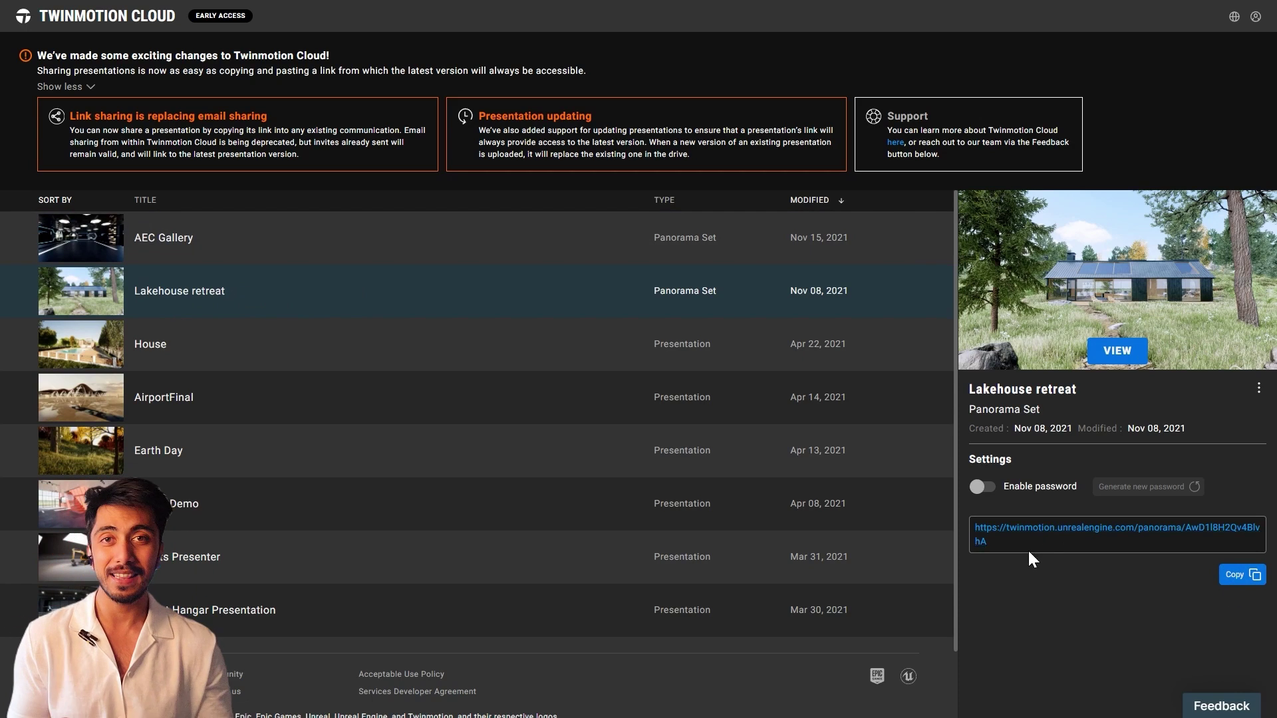
# - Browse the shared Lakehouse retreat panorama set in Twinmotion Cloud, viewing its second panorama and the viewer's display controls
pyautogui.click(148, 91)
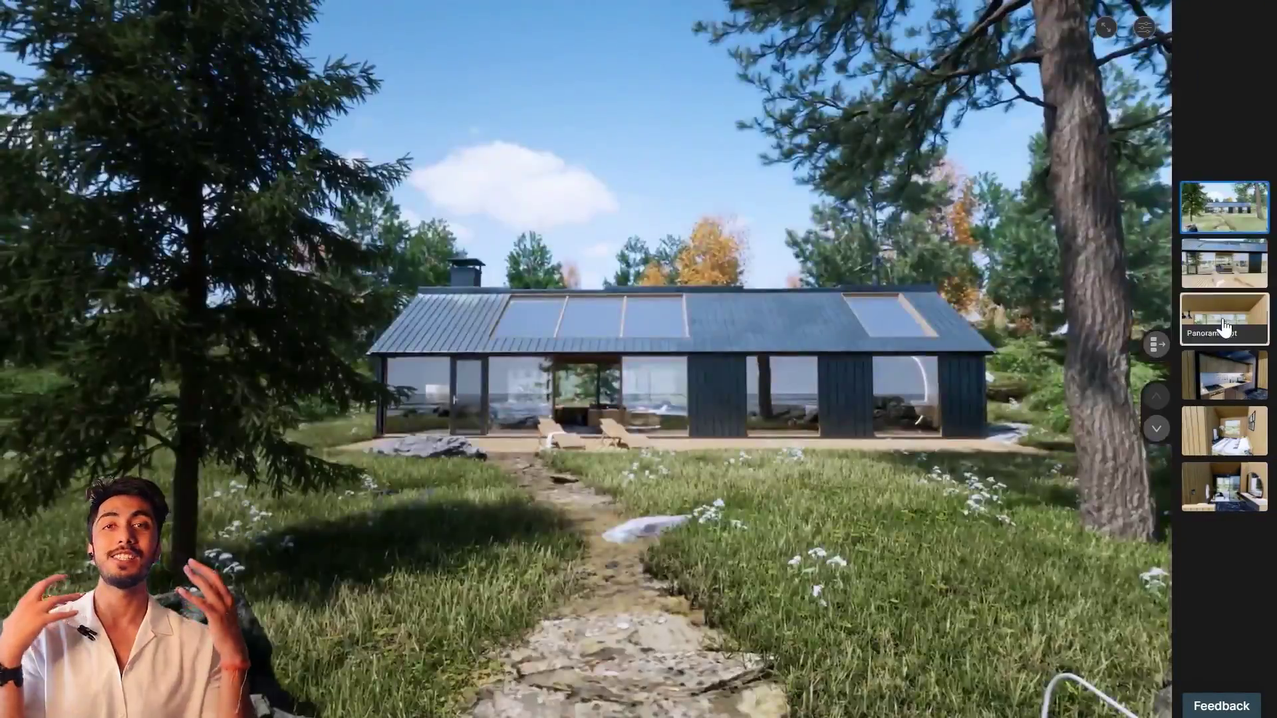
pyautogui.click(1224, 264)
pyautogui.click(1156, 344)
pyautogui.click(1248, 27)
pyautogui.click(1151, 23)
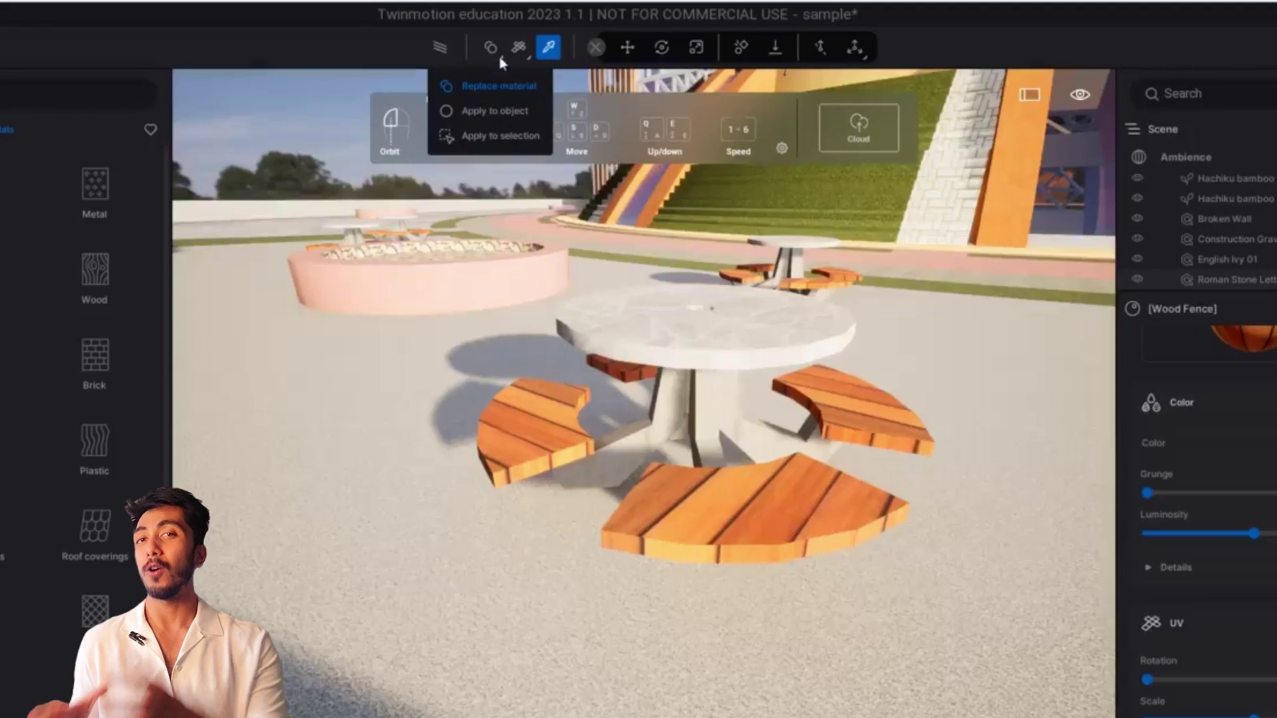
# - Switch material replacement to Apply to object and apply Chestnut 01 A wood to the nearest bench seat
pyautogui.click(496, 113)
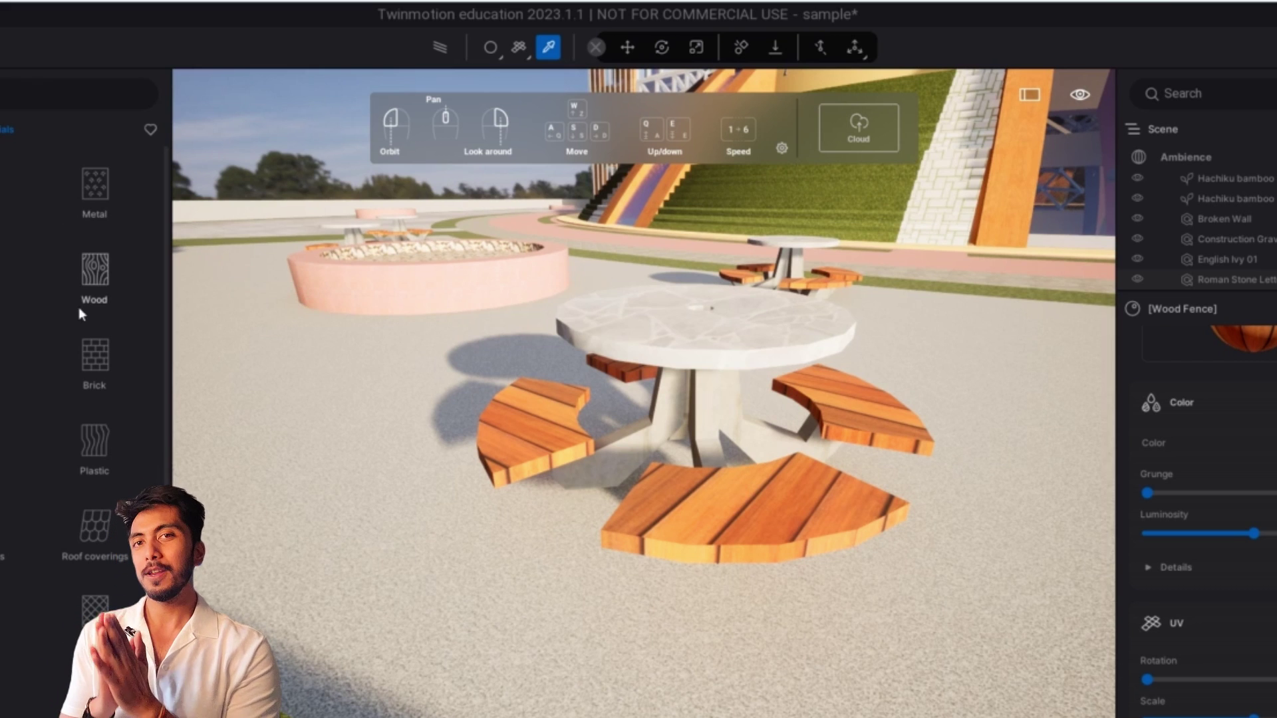
pyautogui.click(94, 269)
pyautogui.moveTo(67, 287); pyautogui.dragTo(721, 516)
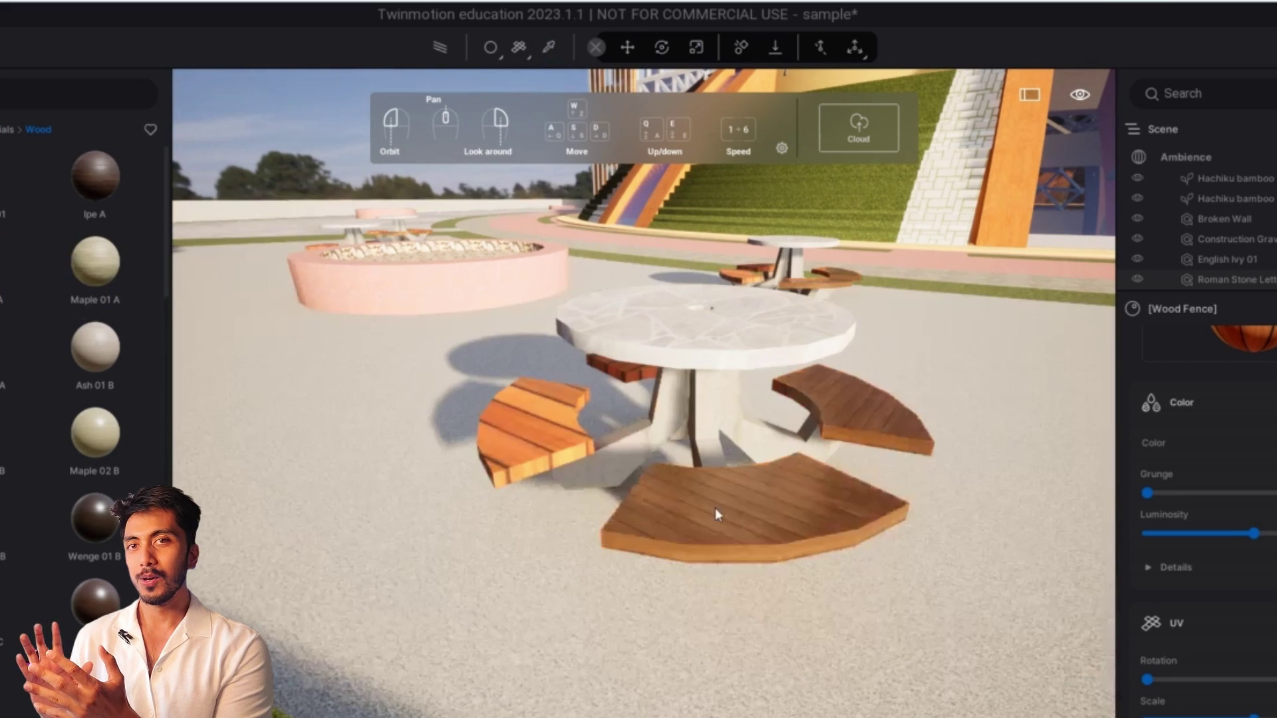
# - Increase the grunge of the seat's Chestnut 01 A material and rotate its texture
pyautogui.click(720, 512)
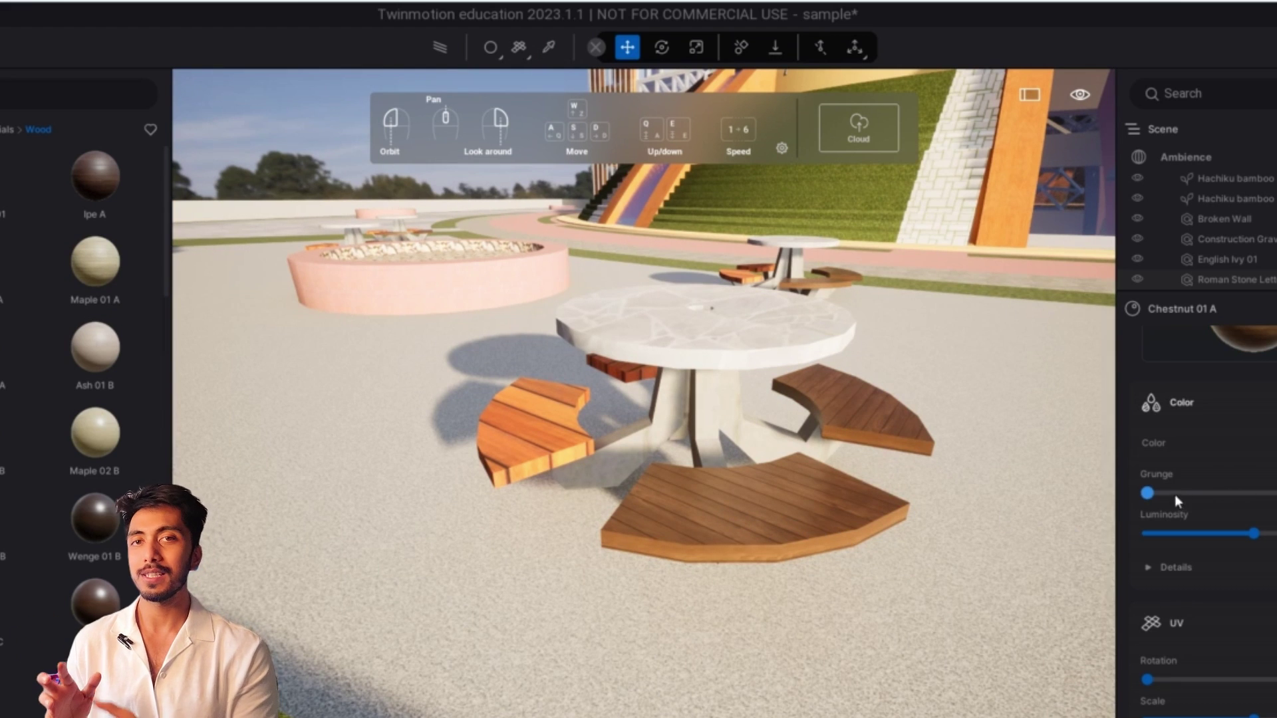
pyautogui.moveTo(1151, 494); pyautogui.dragTo(1258, 493)
pyautogui.scroll(-1, 1181, 572)
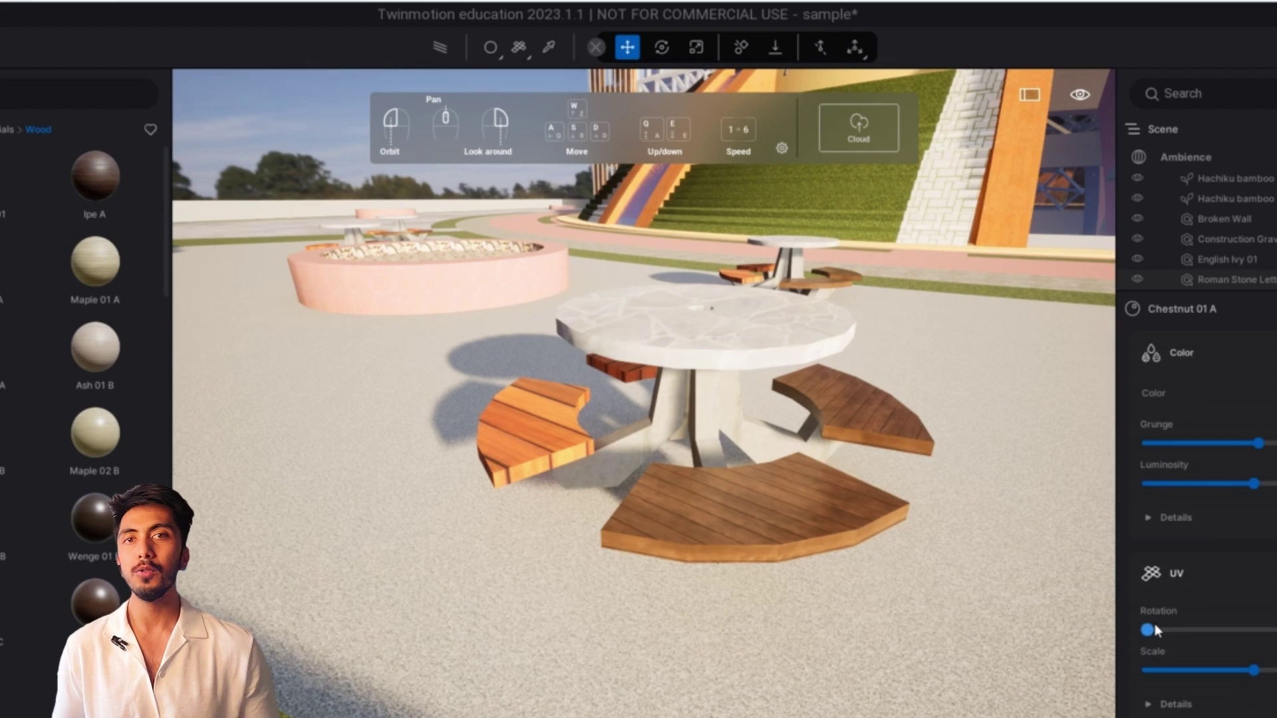
pyautogui.moveTo(1156, 630); pyautogui.dragTo(1180, 630)
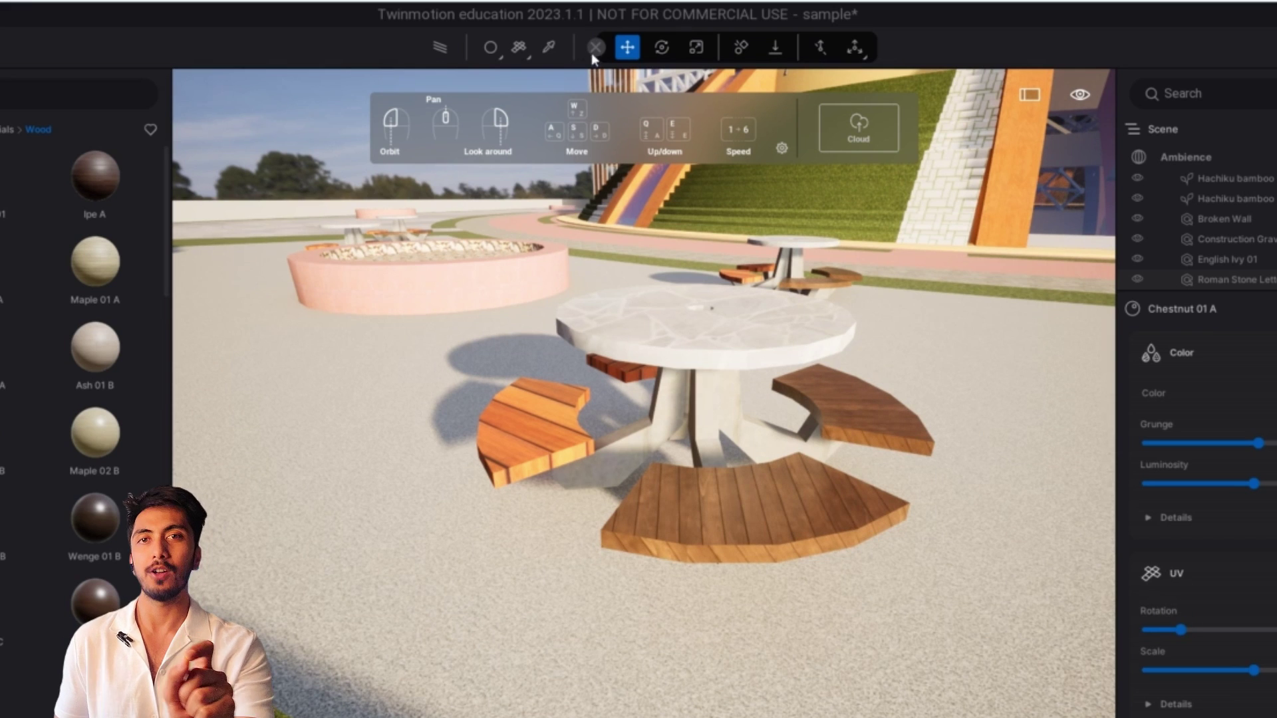
# - Switch the texture mapping to Cylindrical UVs, reapply Chestnut 01 A to the nearest bench seat, and rotate its texture
pyautogui.click(527, 59)
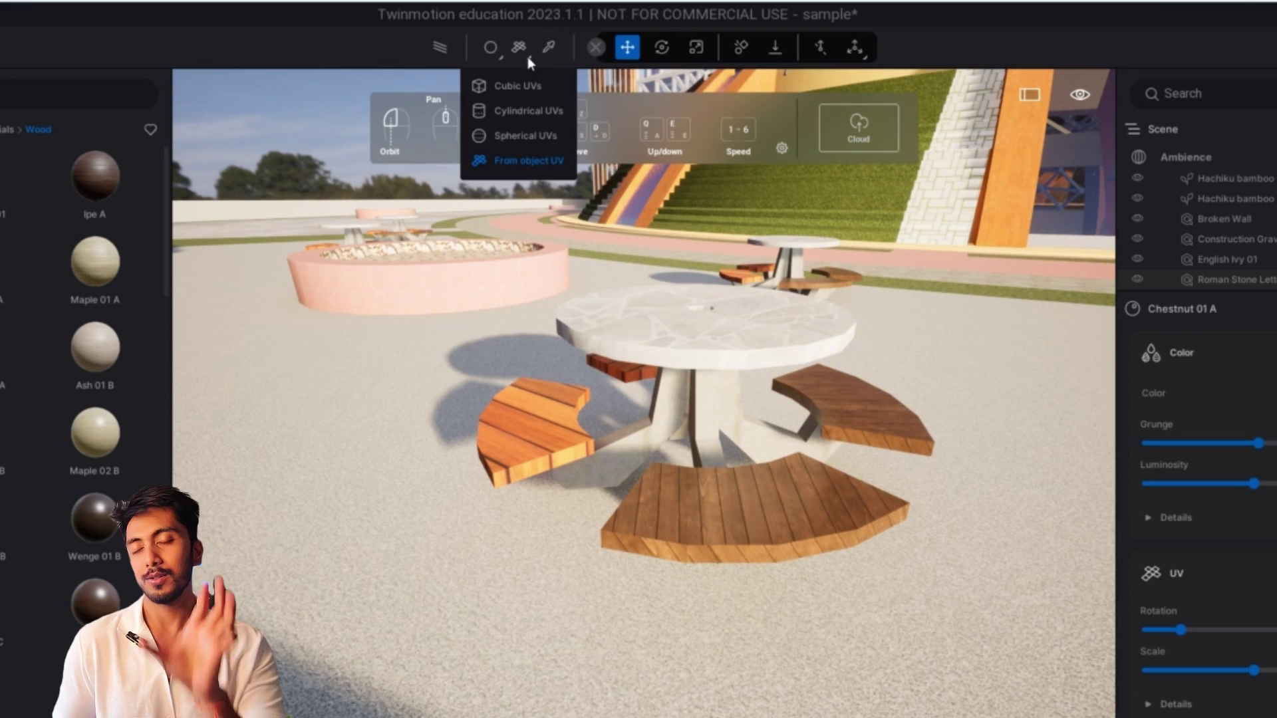
pyautogui.click(517, 114)
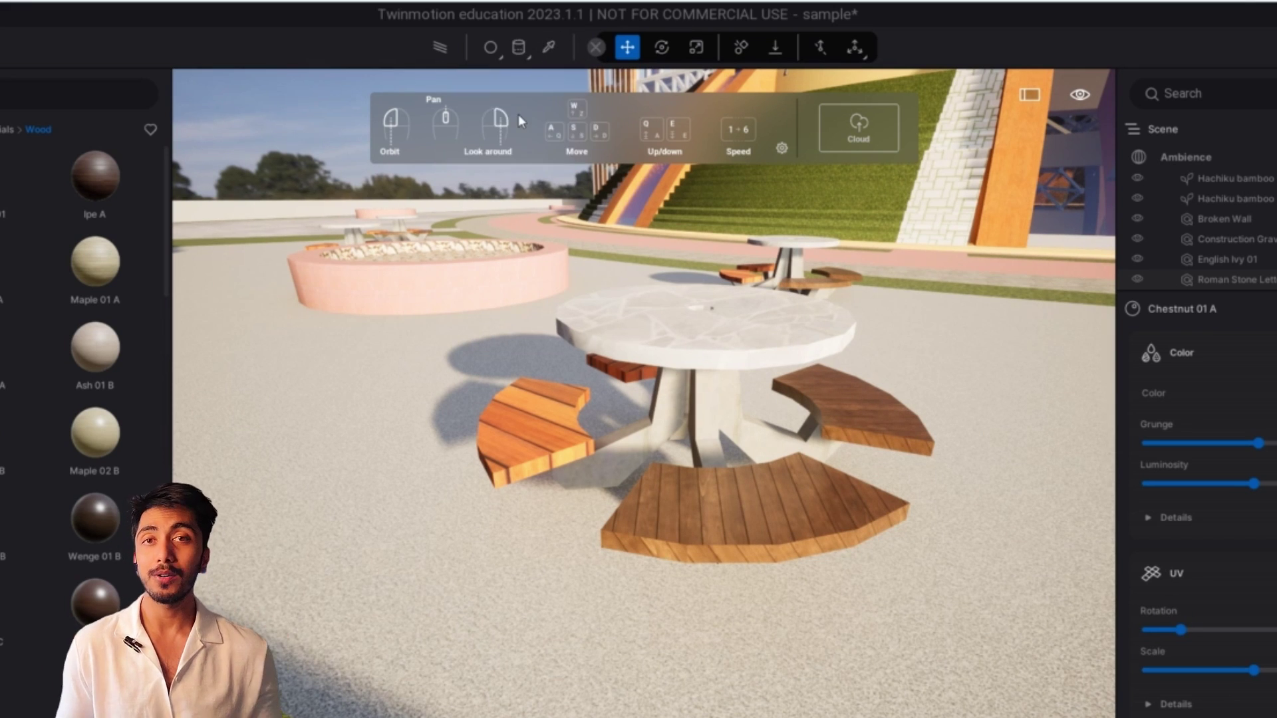
pyautogui.moveTo(16, 266); pyautogui.dragTo(708, 513)
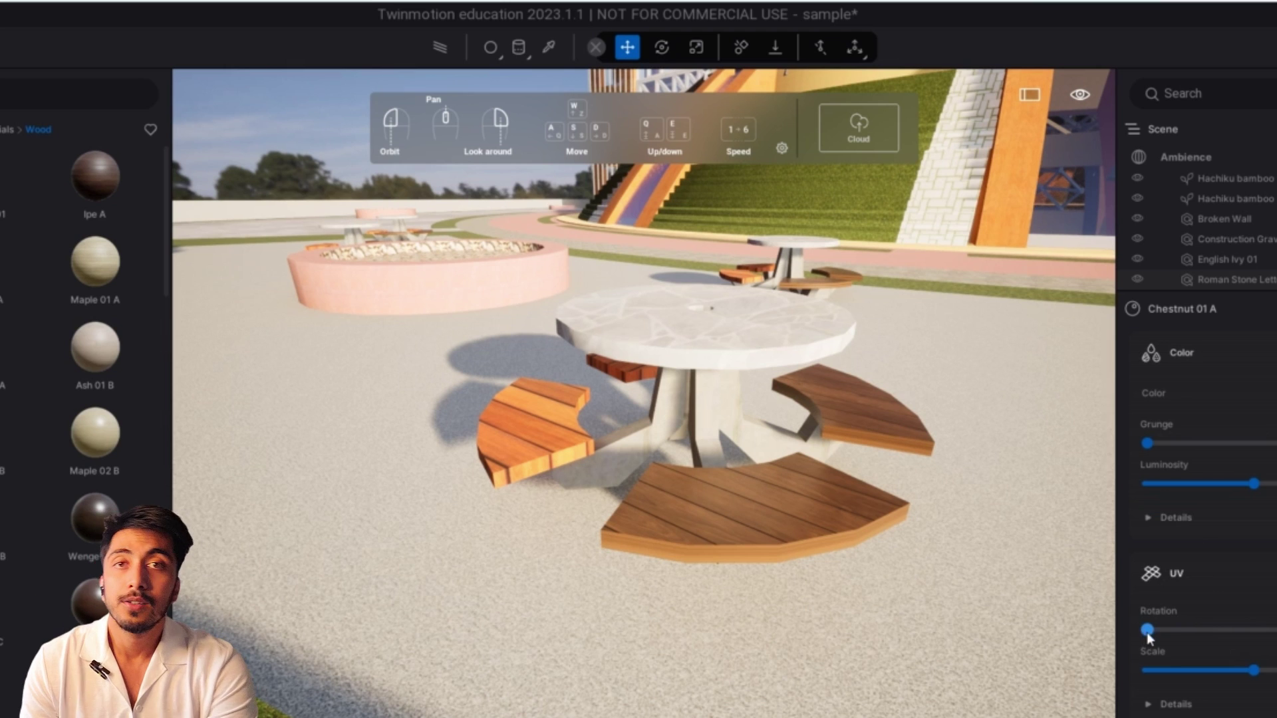
pyautogui.moveTo(1148, 631); pyautogui.dragTo(1179, 629)
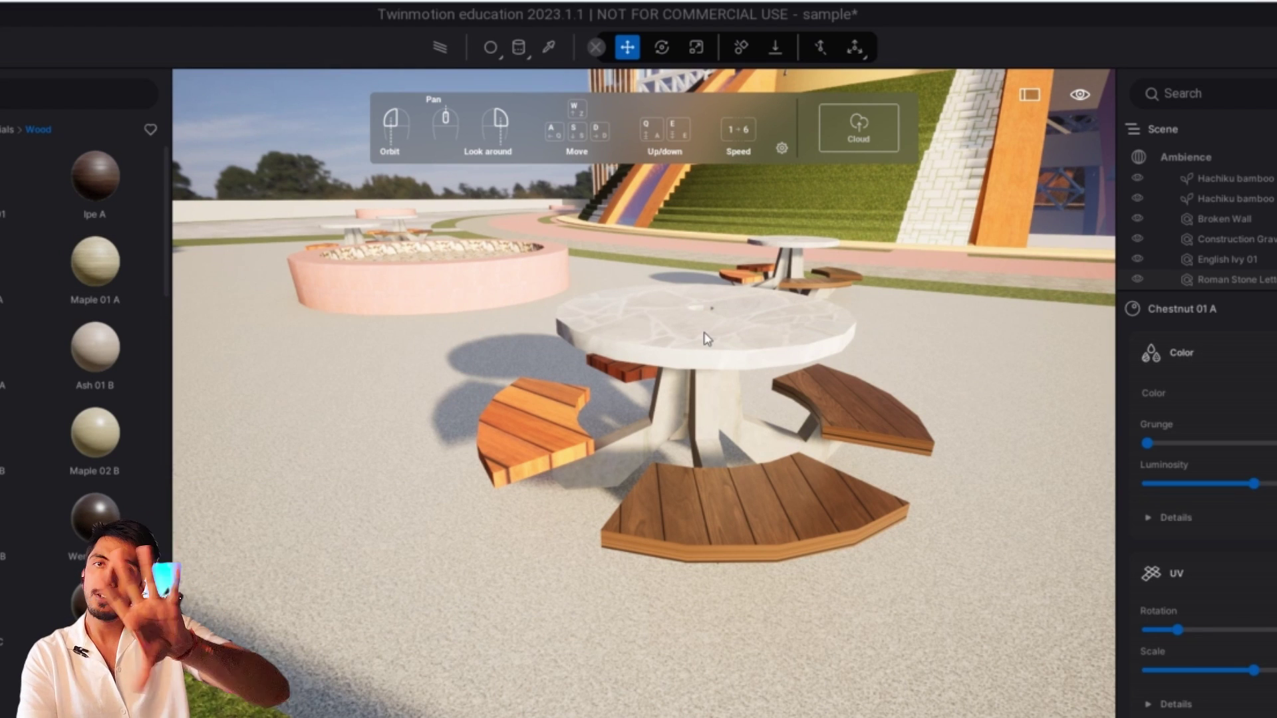
# - Select the gray flagstone tabletop above the wooden bench seats
pyautogui.click(711, 352)
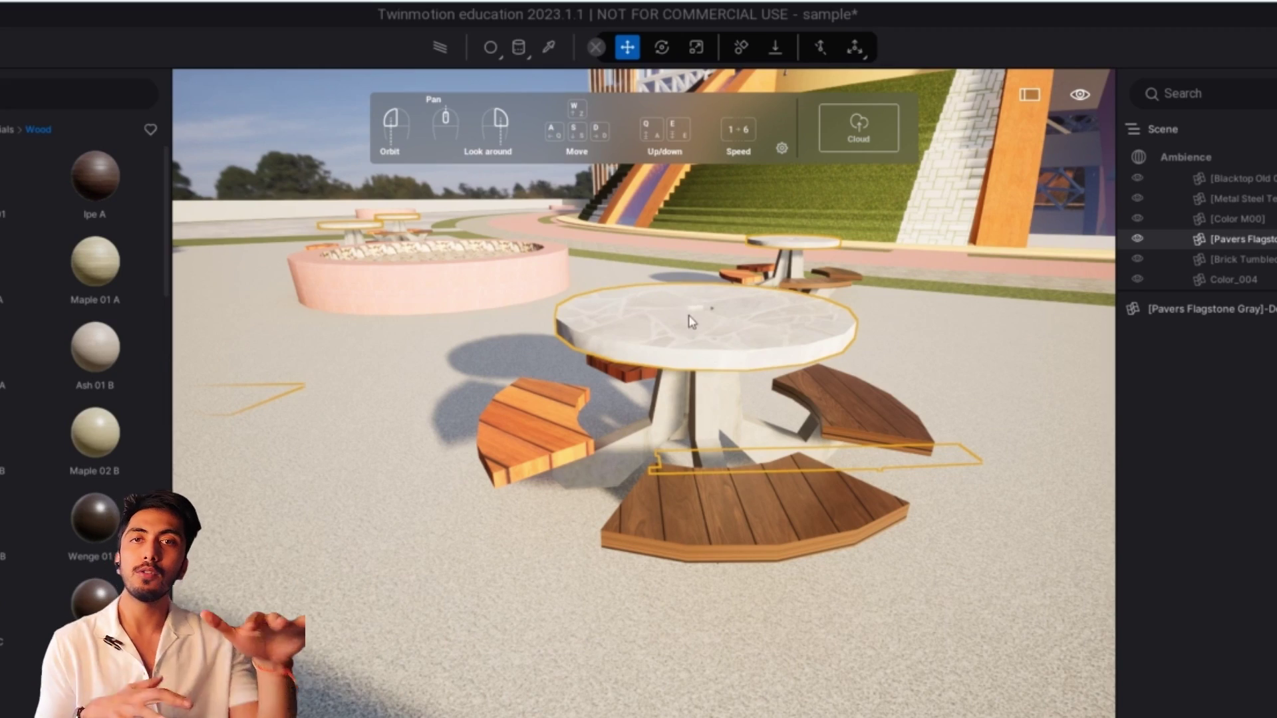
pyautogui.moveTo(704, 428); pyautogui.dragTo(510, 313, button='right')
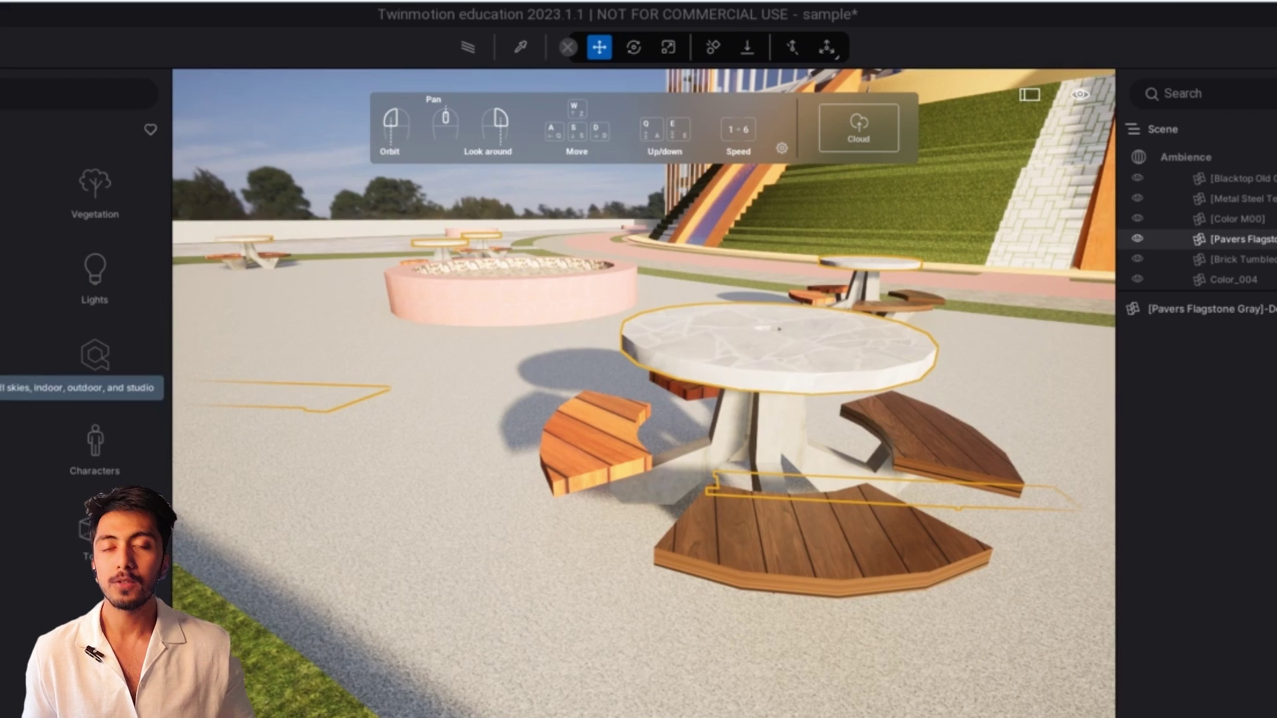
# - Place a Chamfer Box primitive on the paving beside the nearest picnic table, in front of the pink round planter
pyautogui.click(4, 129)
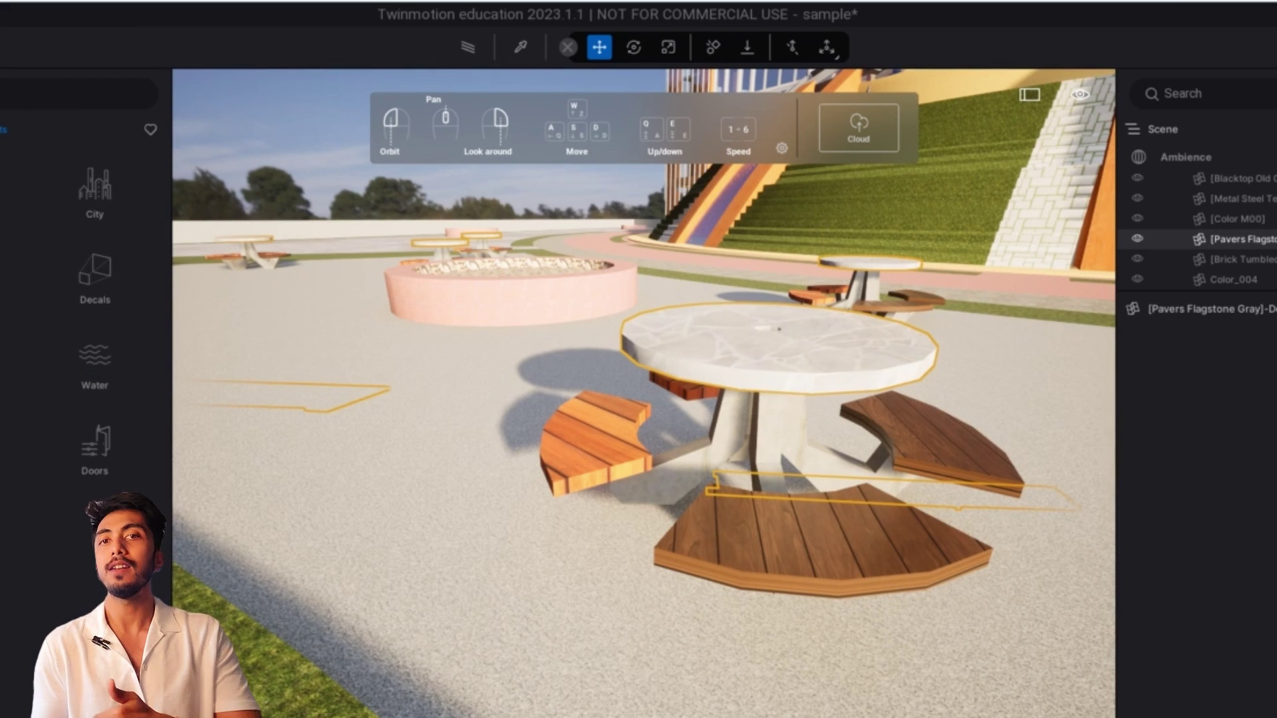
pyautogui.click(7, 286)
pyautogui.moveTo(15, 353); pyautogui.dragTo(357, 399)
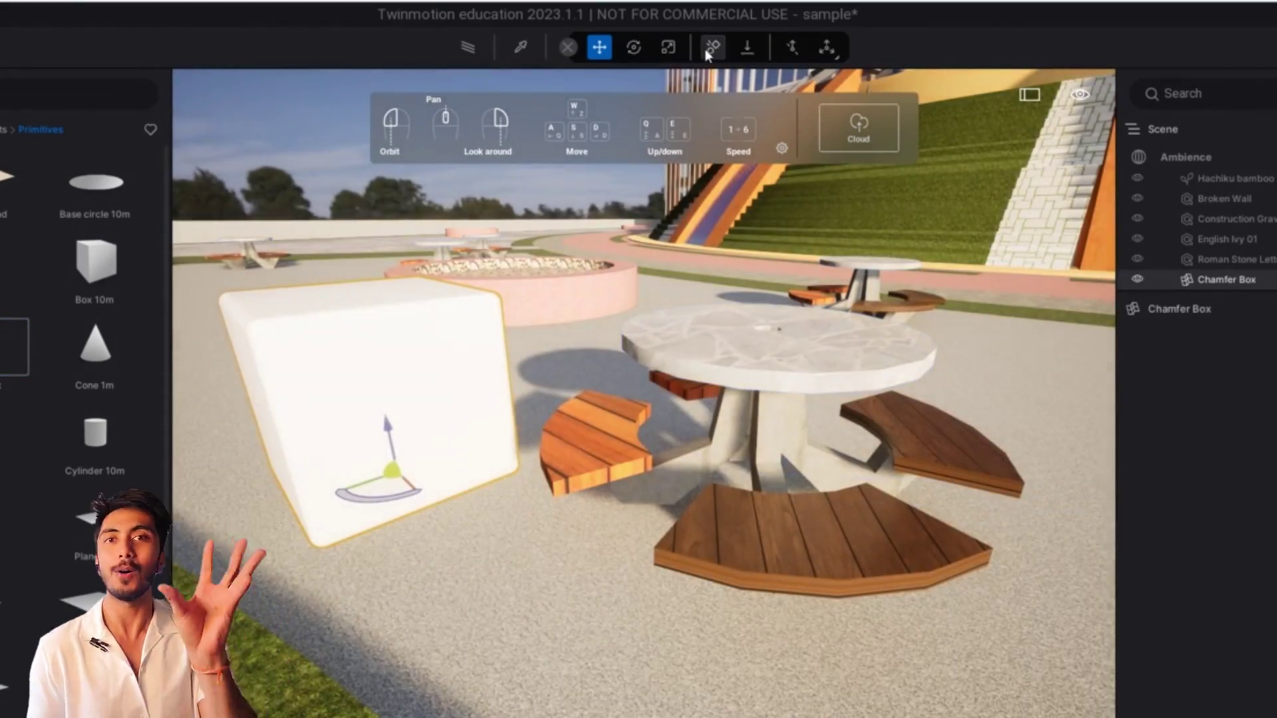
# - Scale the chamfer box along its axes into a tall, narrow upright slab
pyautogui.click(679, 48)
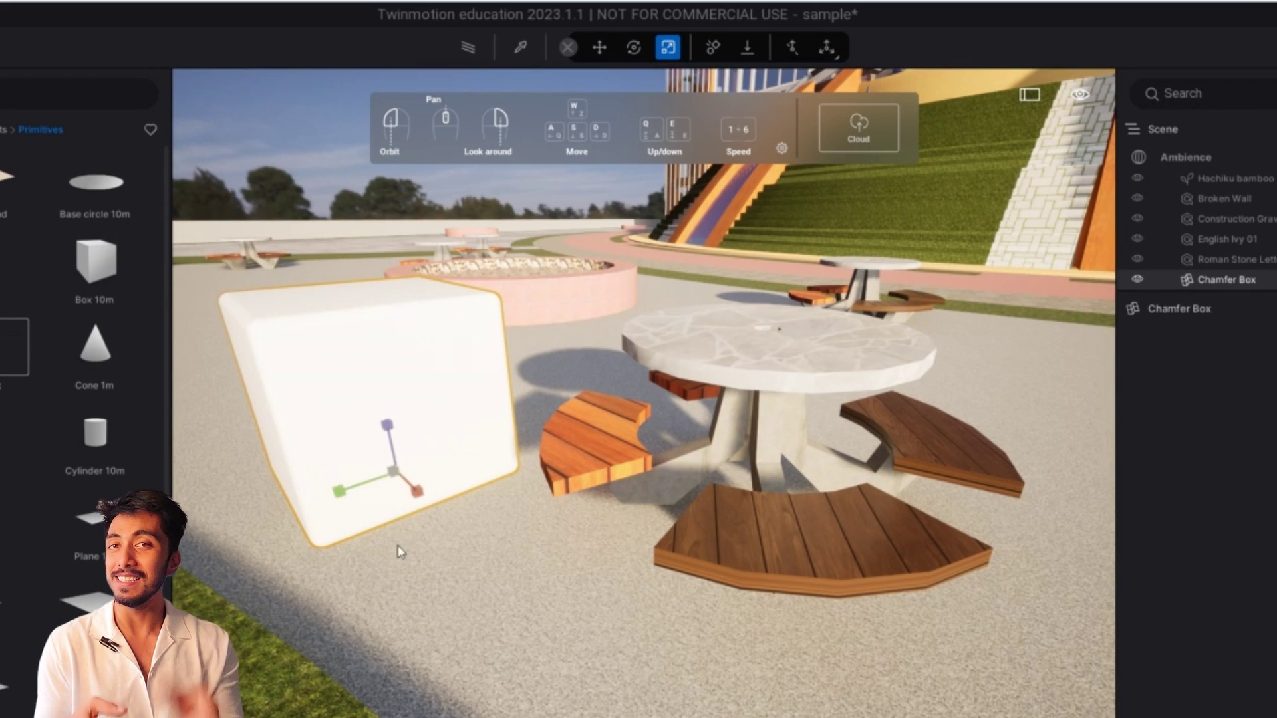
pyautogui.moveTo(419, 490); pyautogui.dragTo(364, 437)
pyautogui.moveTo(341, 492); pyautogui.dragTo(390, 345)
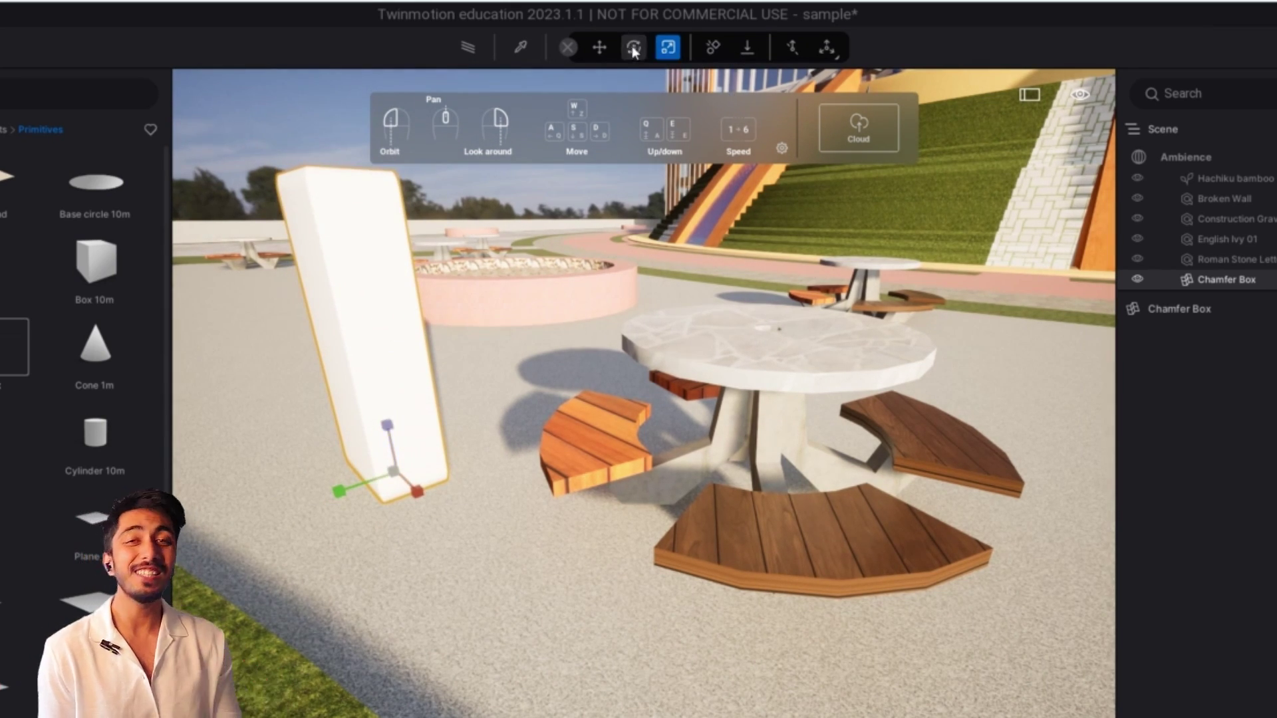
# - Rotate the slab about its vertical axis so its broad face turns toward the view, and tilt it sideways away from the picnic table
pyautogui.click(600, 47)
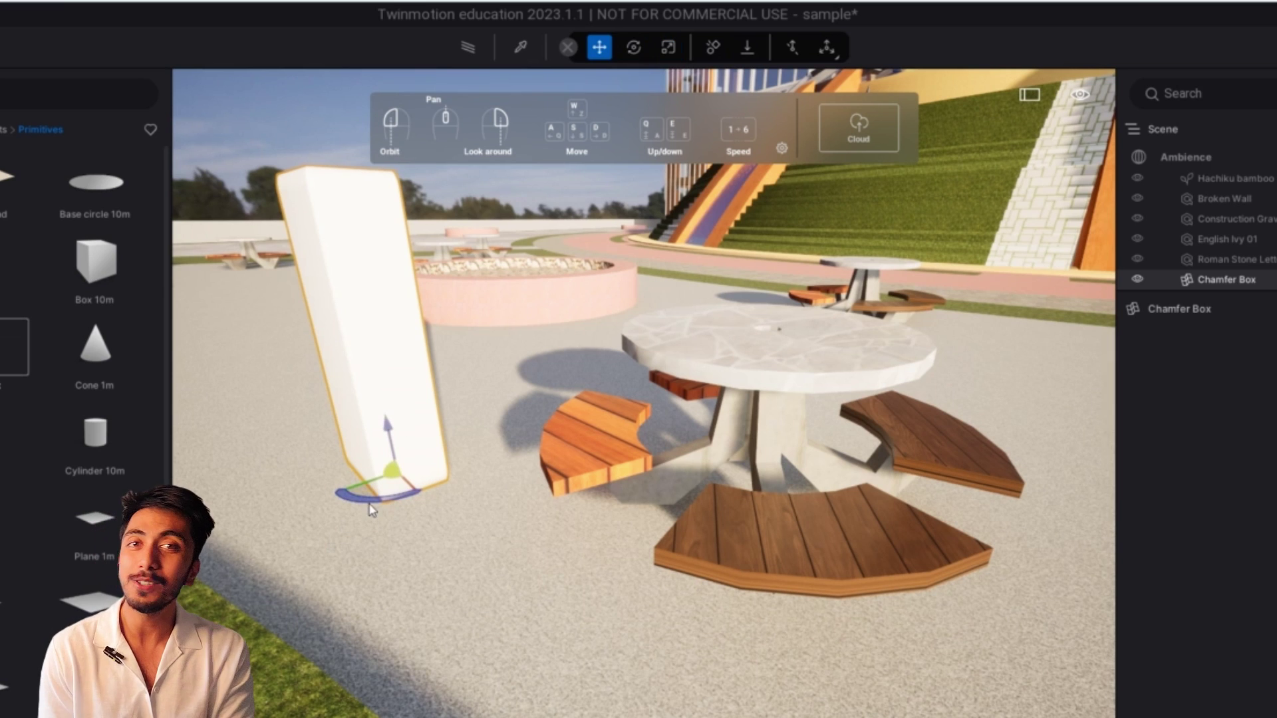
pyautogui.moveTo(365, 498); pyautogui.dragTo(467, 484)
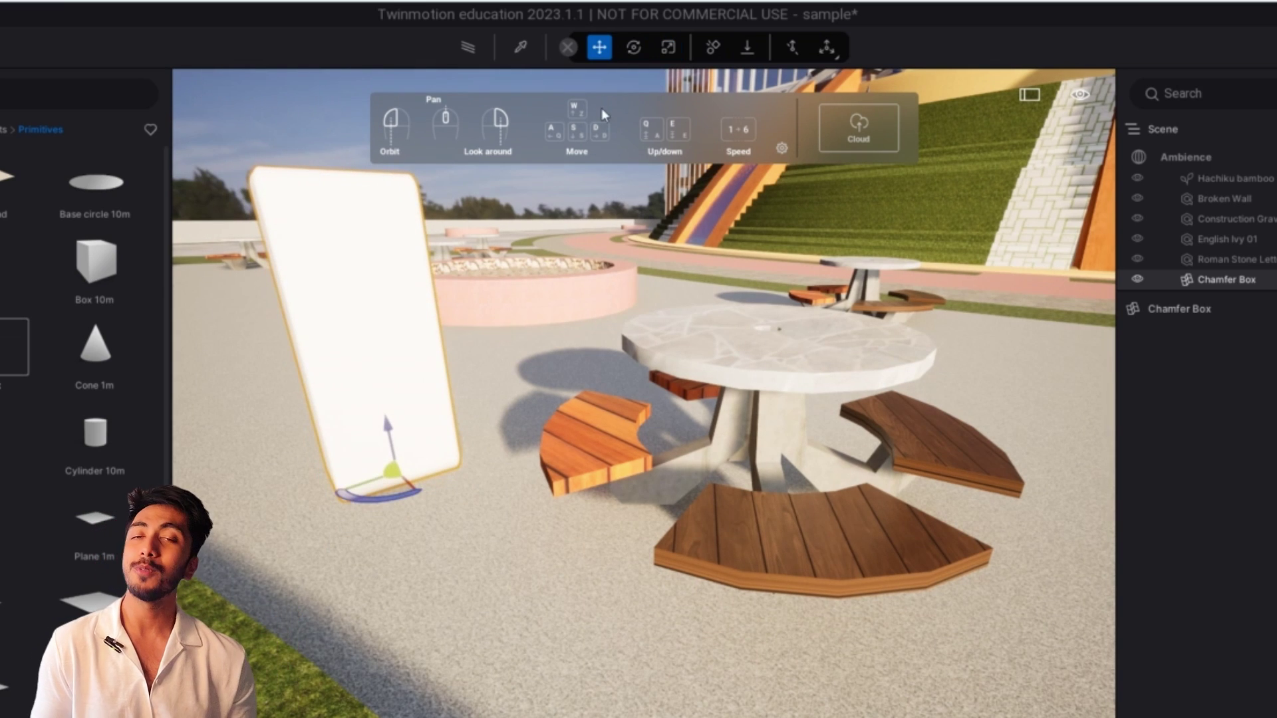
pyautogui.click(633, 47)
pyautogui.moveTo(369, 453); pyautogui.dragTo(495, 336)
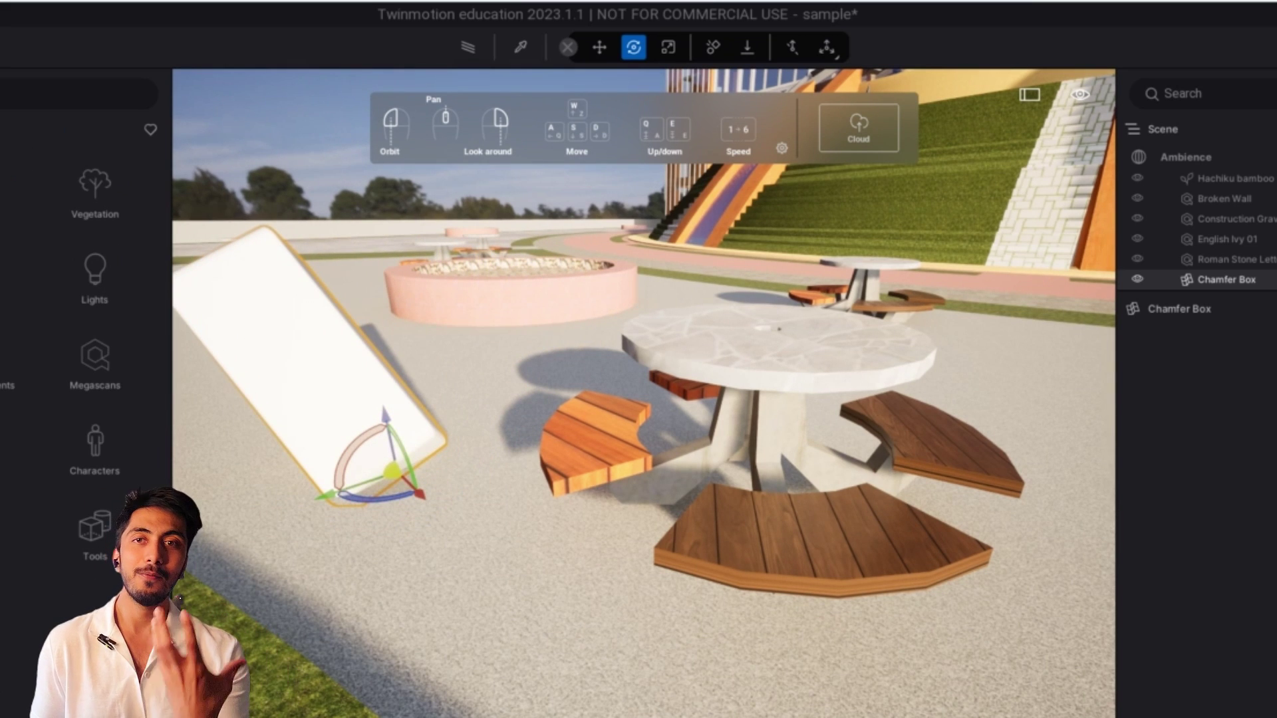
# - Apply the Fine concrete 01 material from the Concrete library to the tilted slab
pyautogui.click(0, 199)
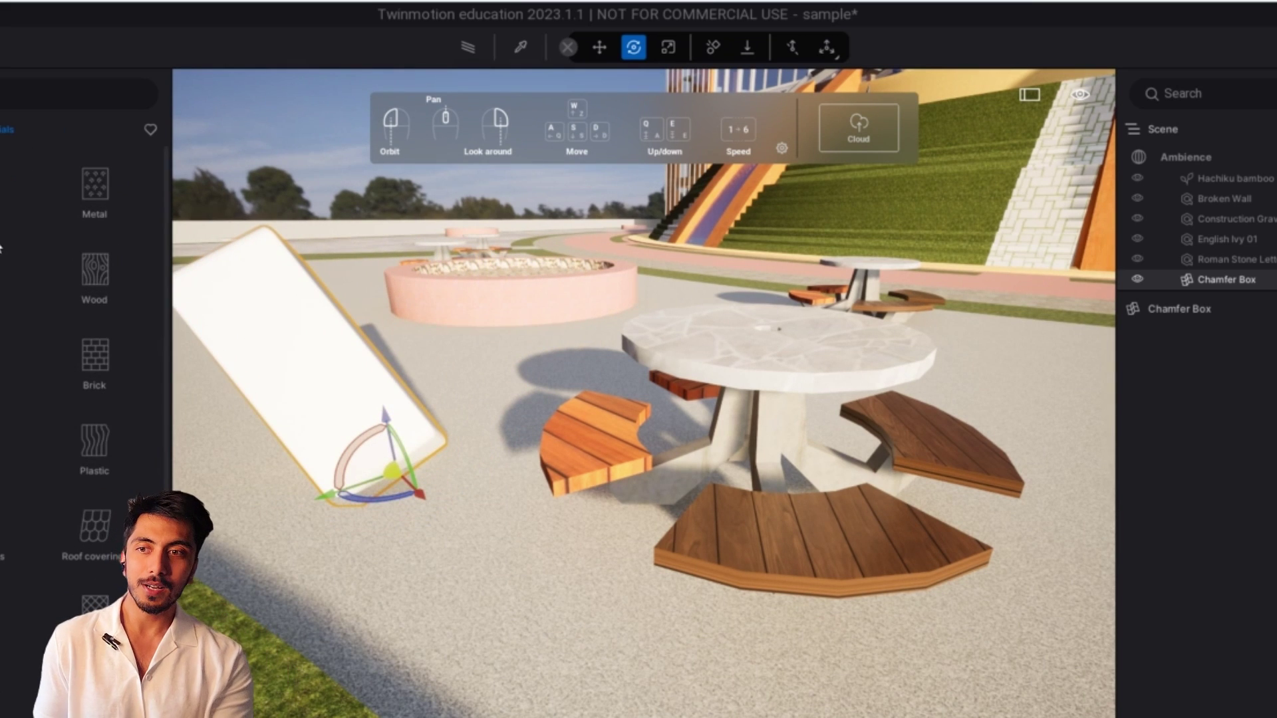
pyautogui.click(3, 259)
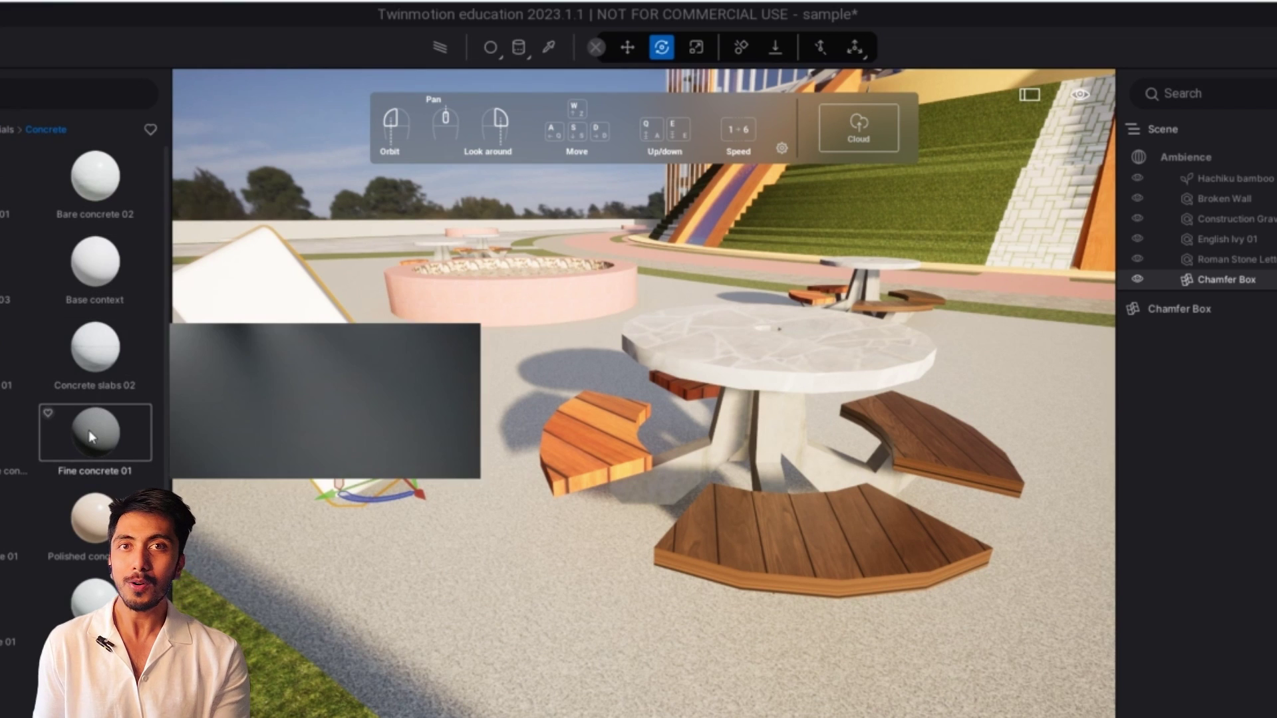
pyautogui.moveTo(89, 430); pyautogui.dragTo(280, 347)
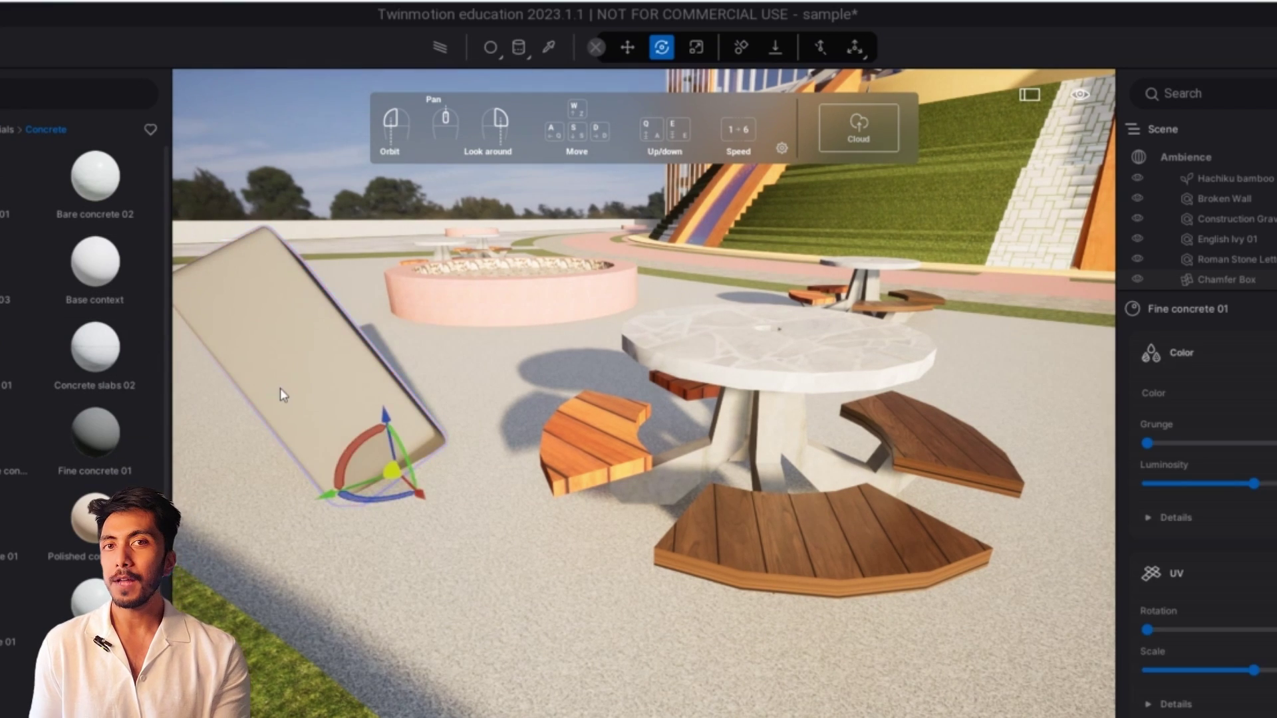